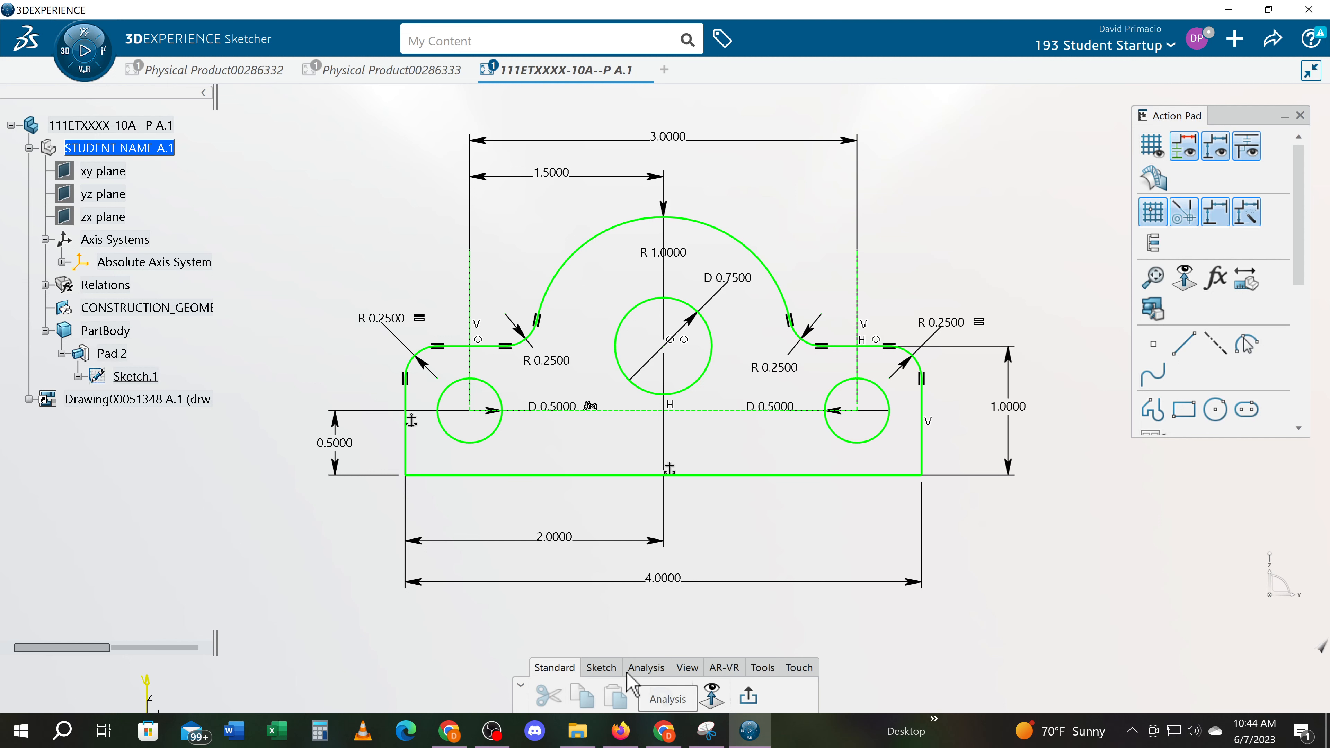
Run Sketch Analysis and examine the geometry status of the three circles and the outer profile one by one.
click(603, 668)
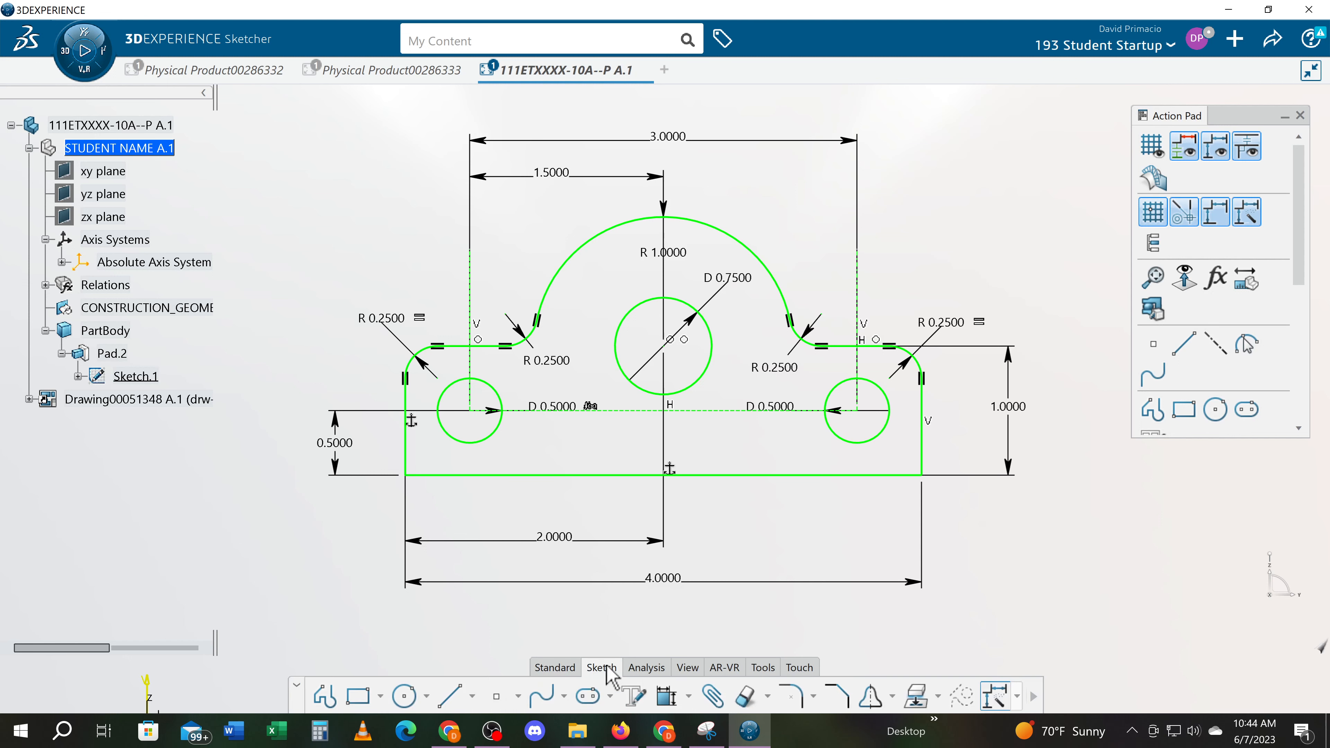
click(643, 668)
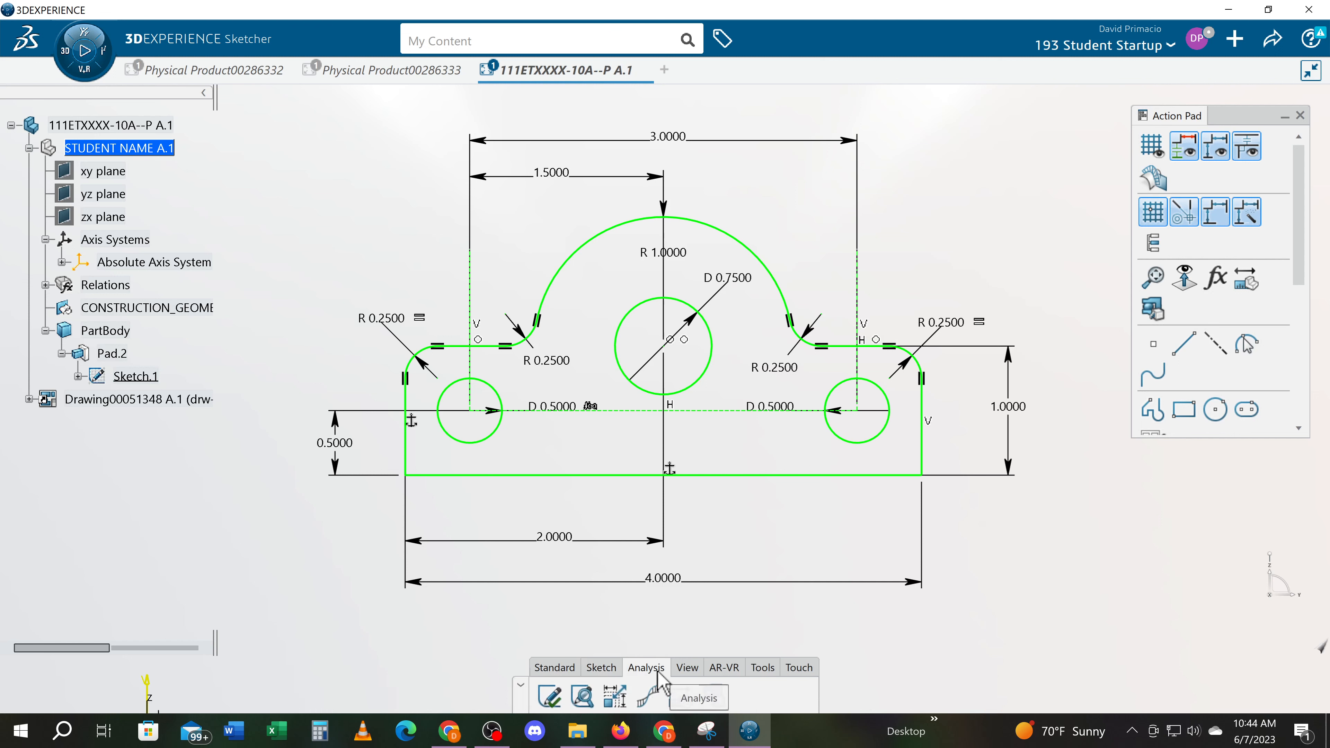
click(582, 696)
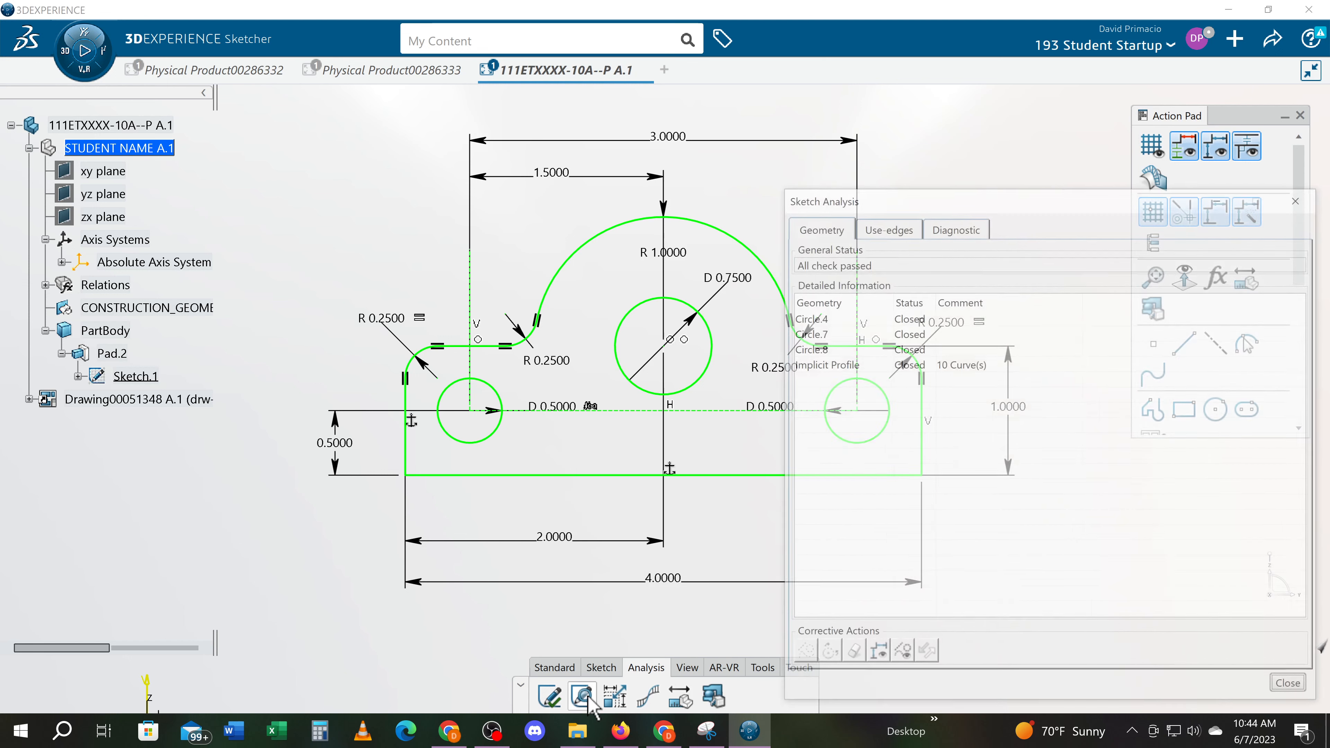
click(838, 317)
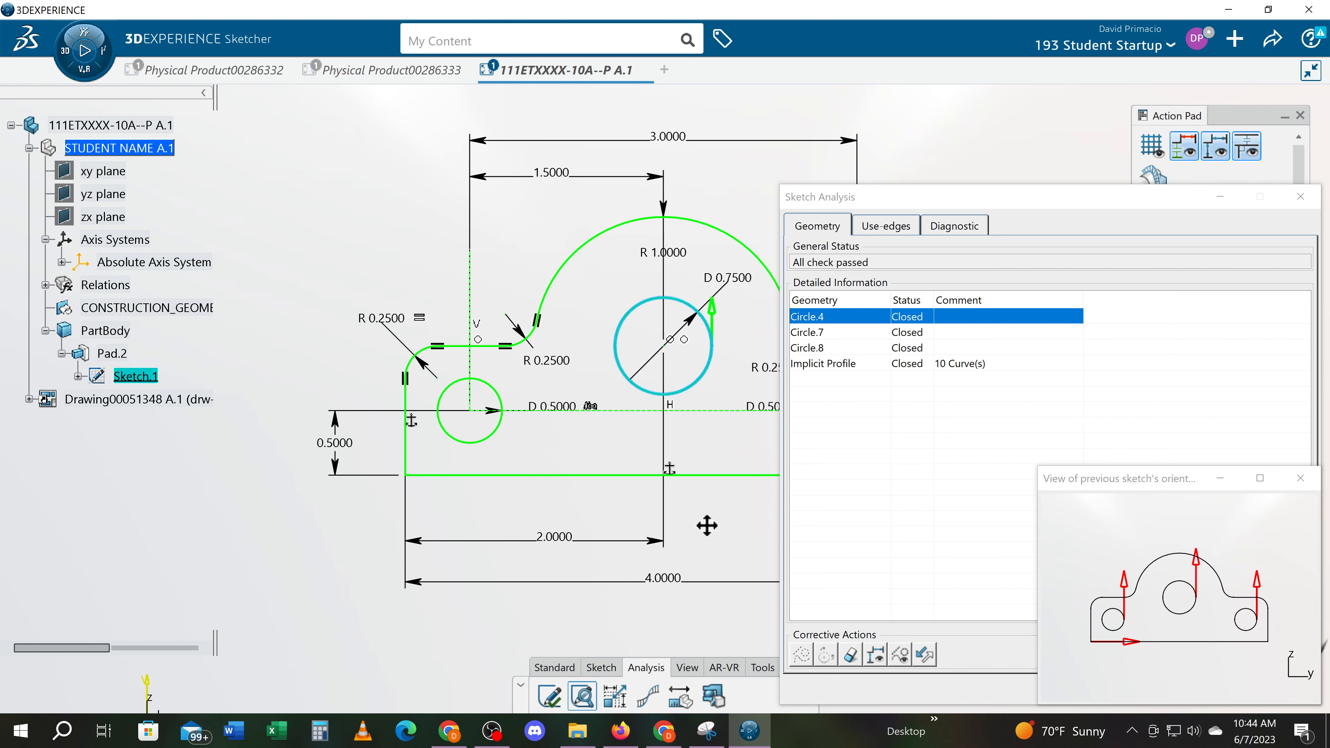
mouse_move(707, 526)
middle_down()
mouse_move(466, 535)
mouse_move(526, 534)
middle_up()
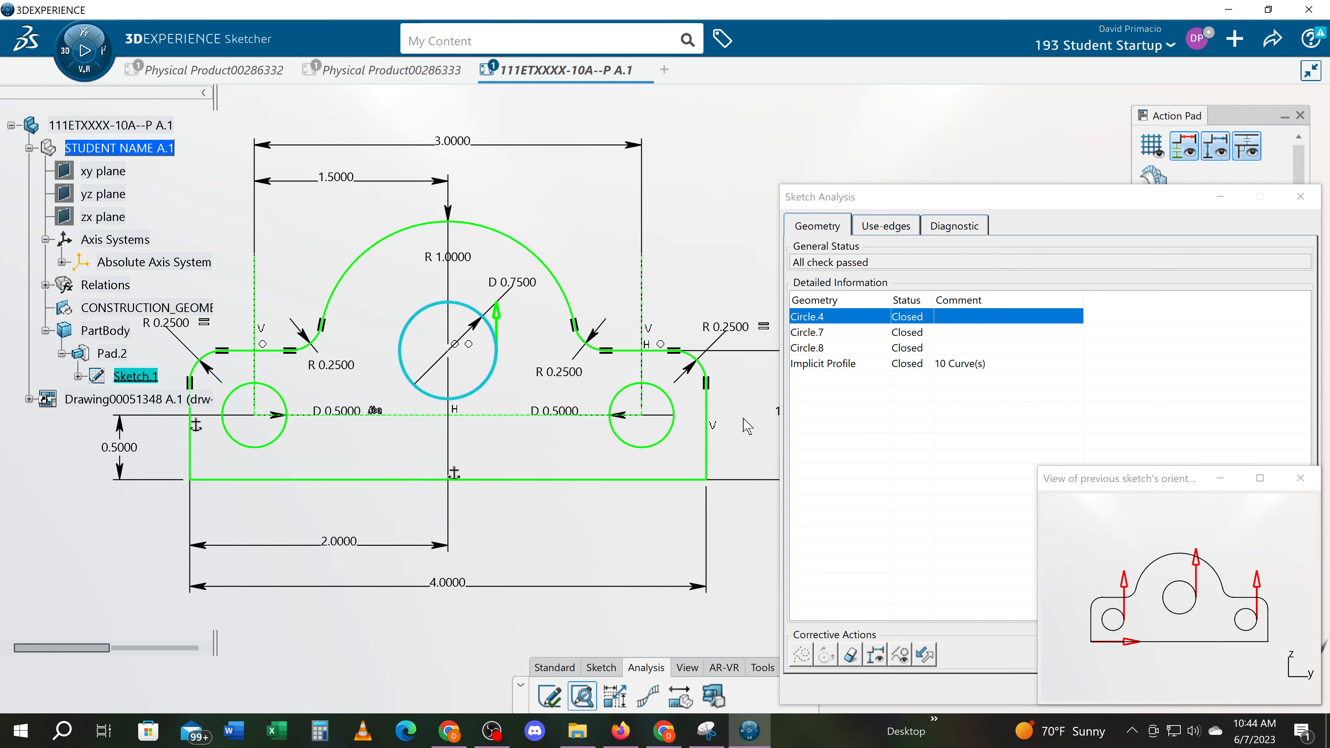
click(814, 335)
click(815, 348)
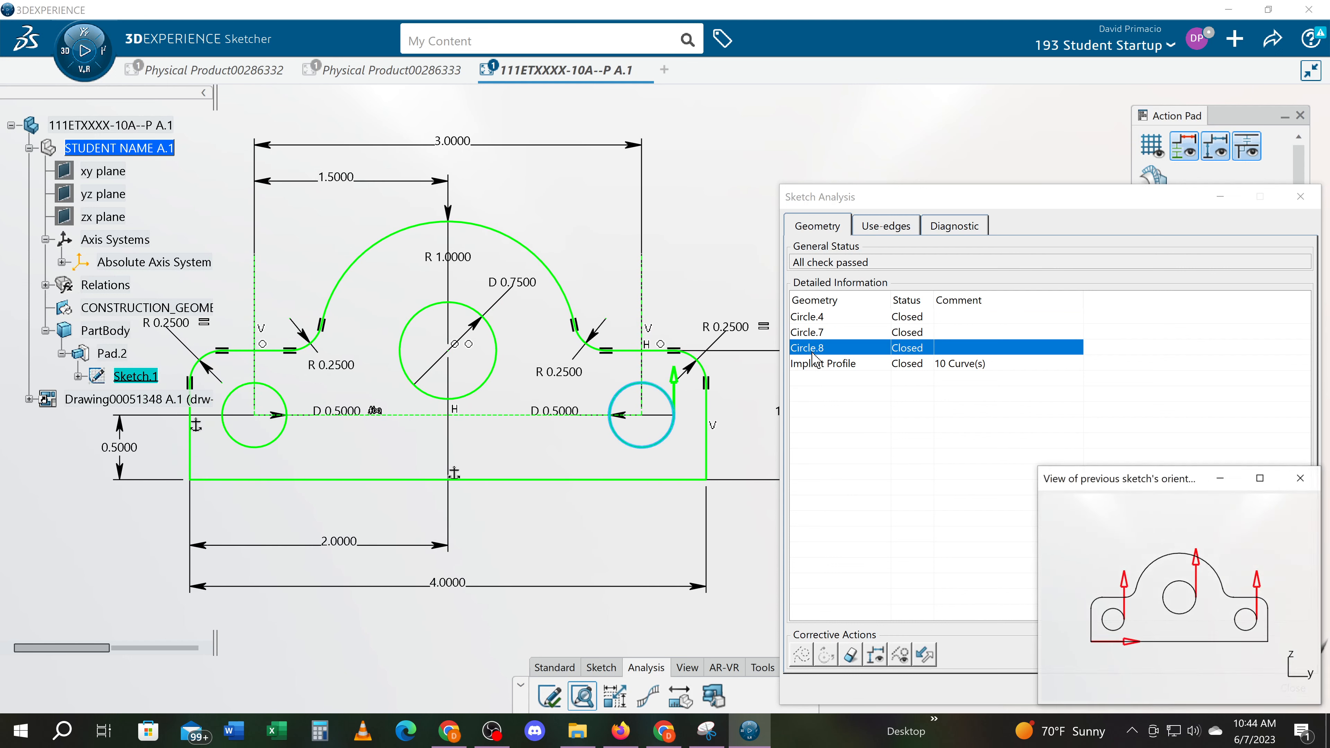
click(816, 371)
middle_drag(577, 558, 660, 550)
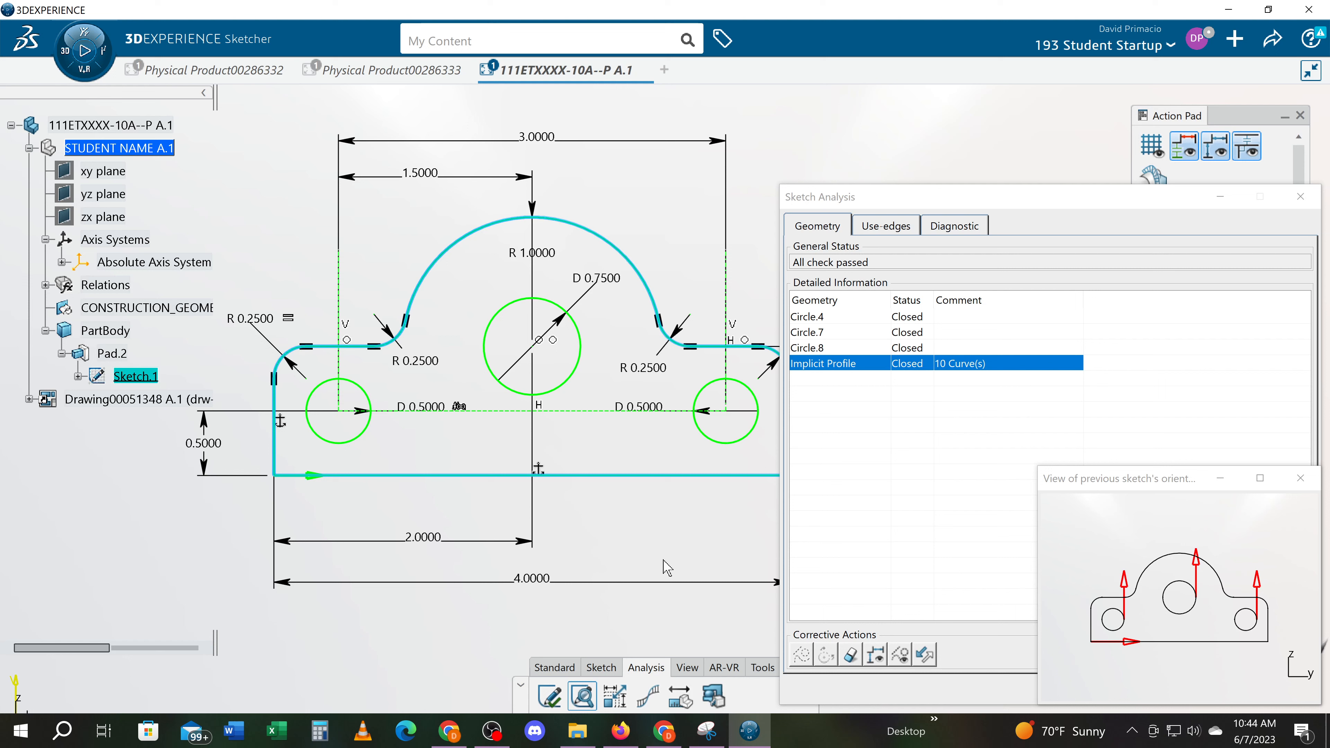
Review the use-edges and diagnostic results of the analysis, and check the overall Sketch Solving Status.
click(880, 231)
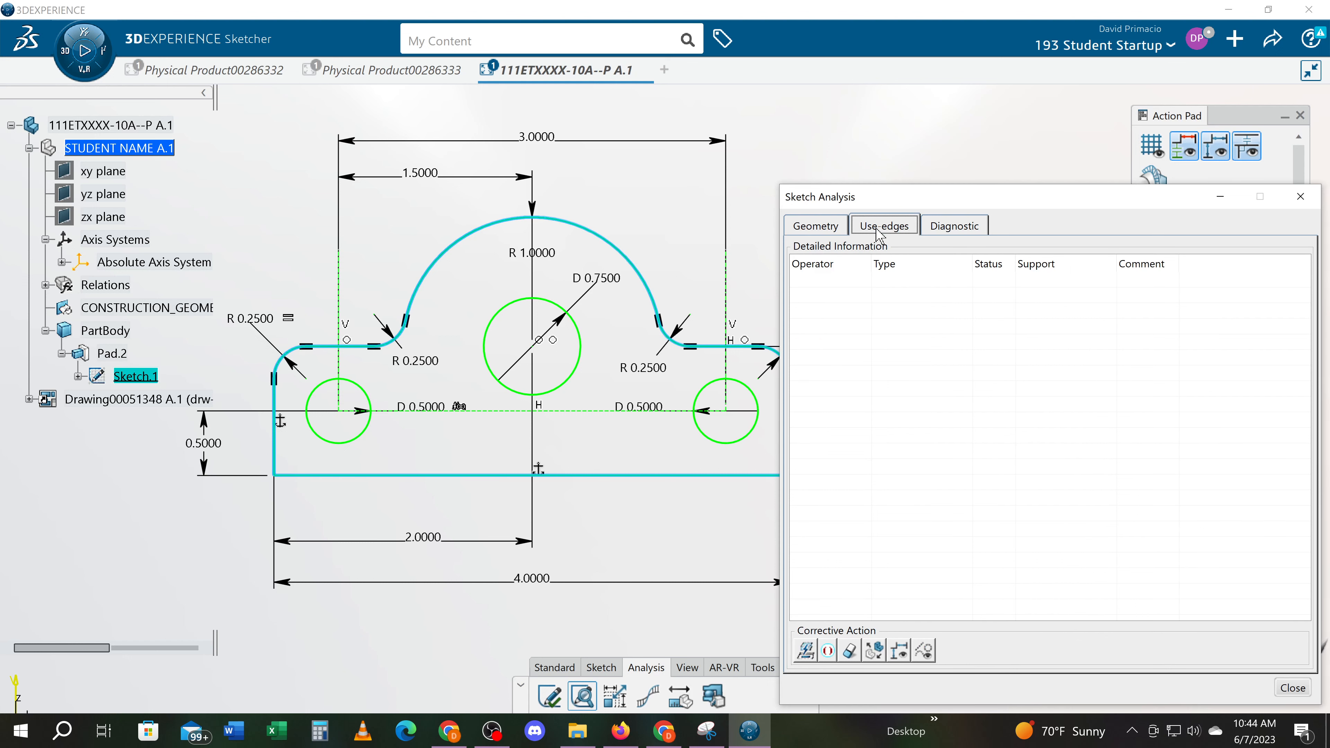
click(954, 236)
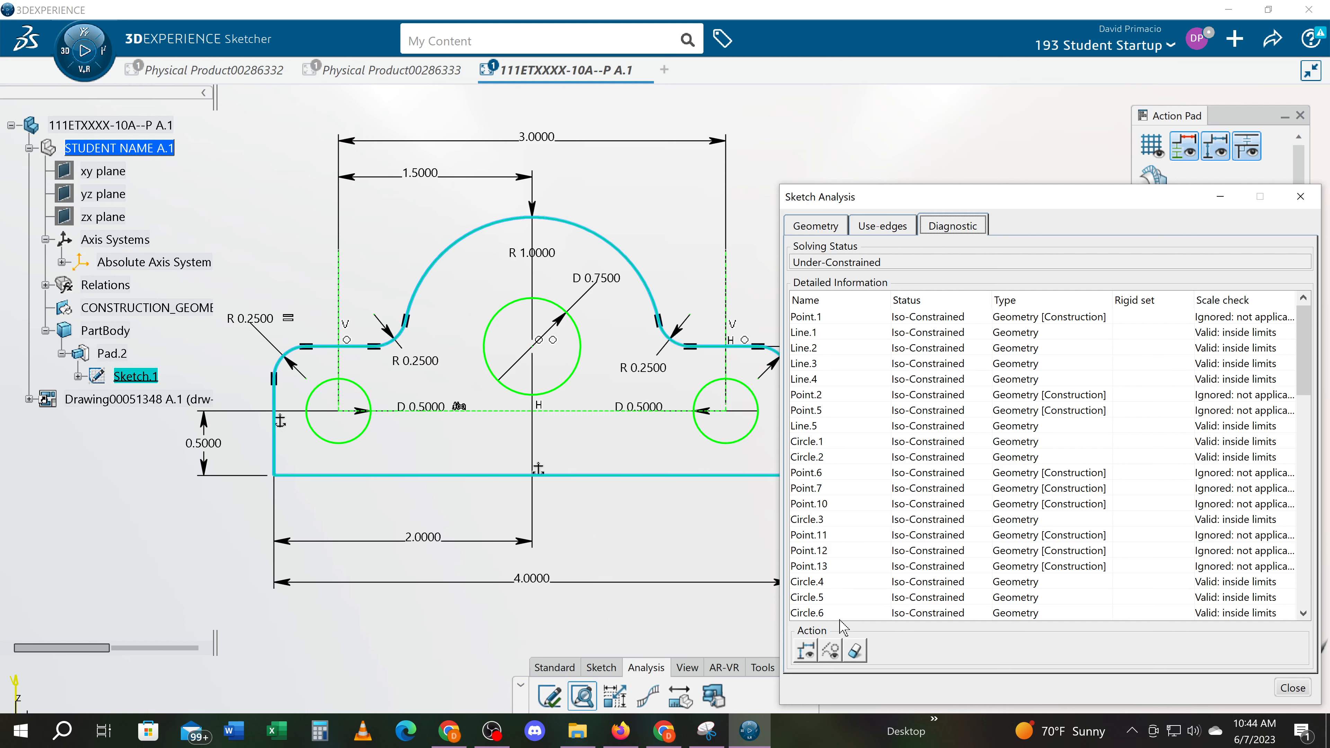
click(550, 698)
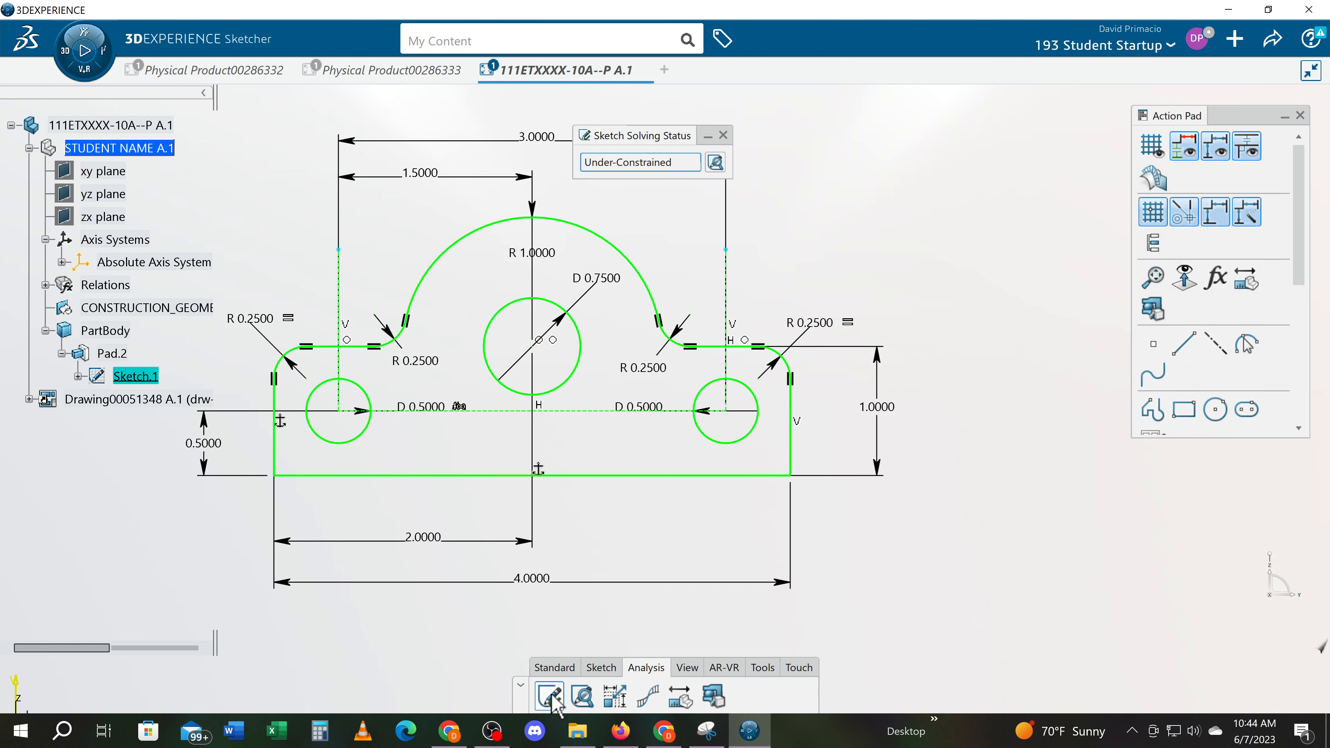
mouse_move(694, 307)
middle_down()
mouse_move(710, 336)
mouse_move(725, 324)
mouse_move(695, 276)
middle_up()
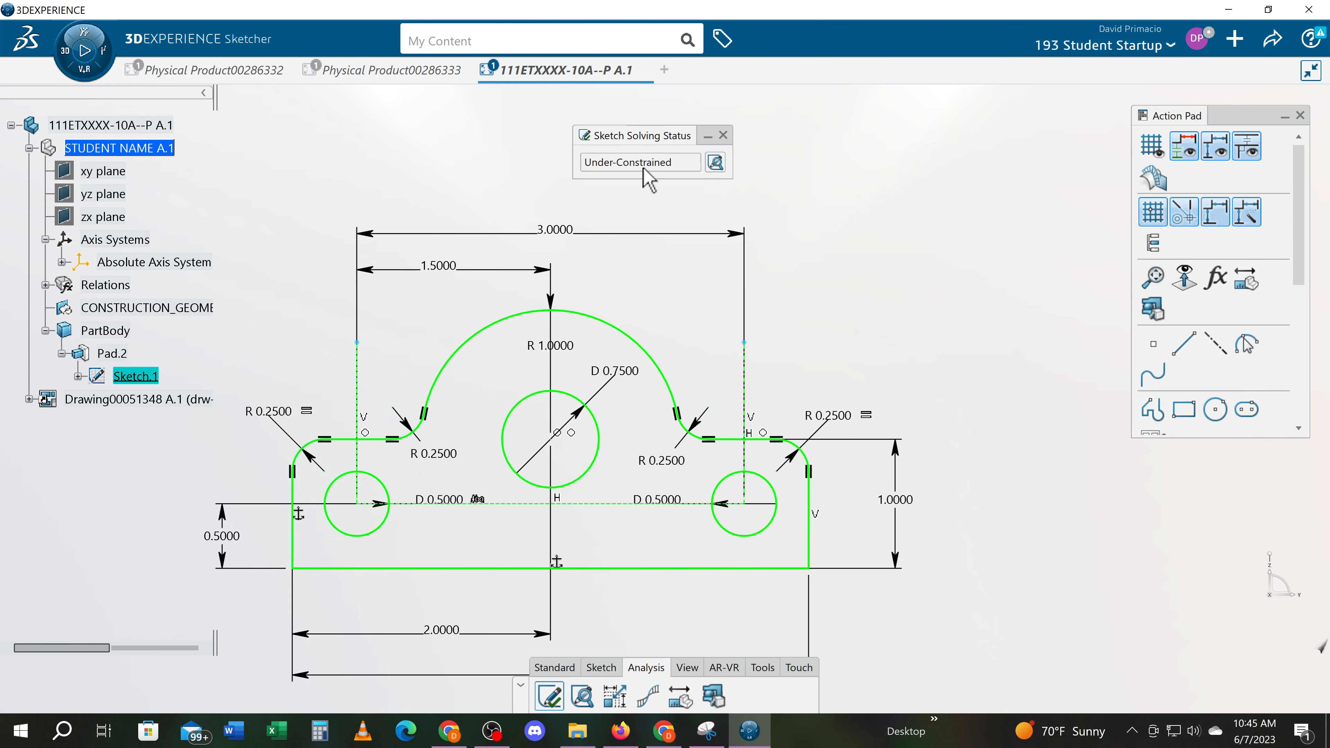
mouse_move(636, 486)
middle_down()
mouse_move(600, 416)
mouse_move(612, 432)
middle_up()
Reopen Sketch Analysis, read through the diagnostic status of all sketch elements and constraints, and close the analysis.
click(582, 696)
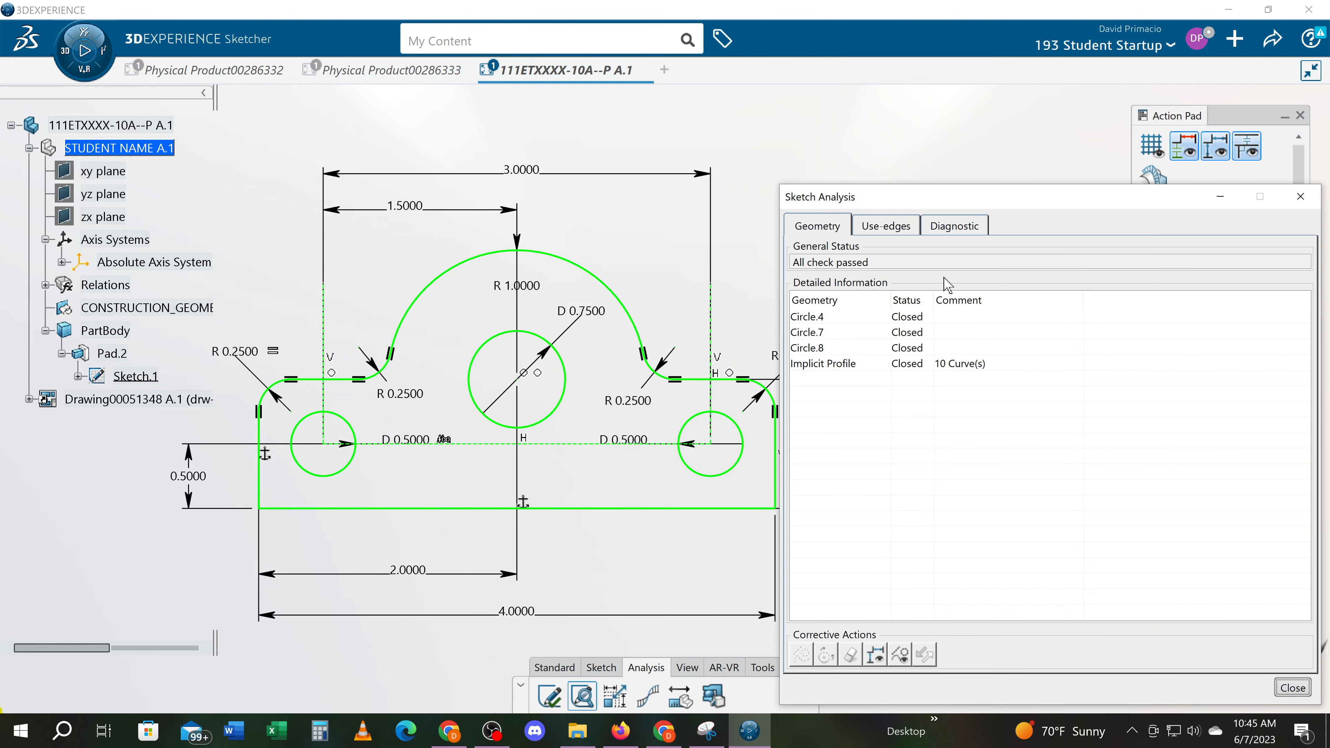
click(928, 229)
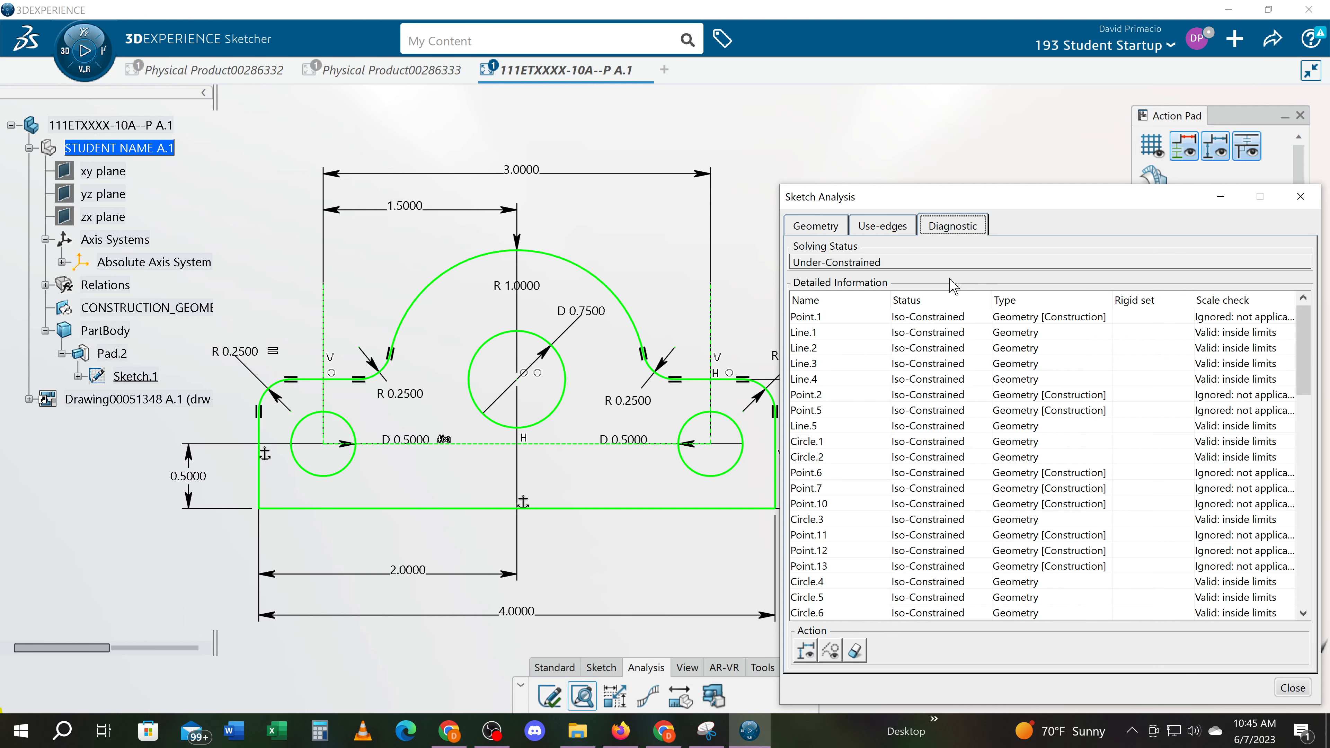
scroll(945, 396, down, 2)
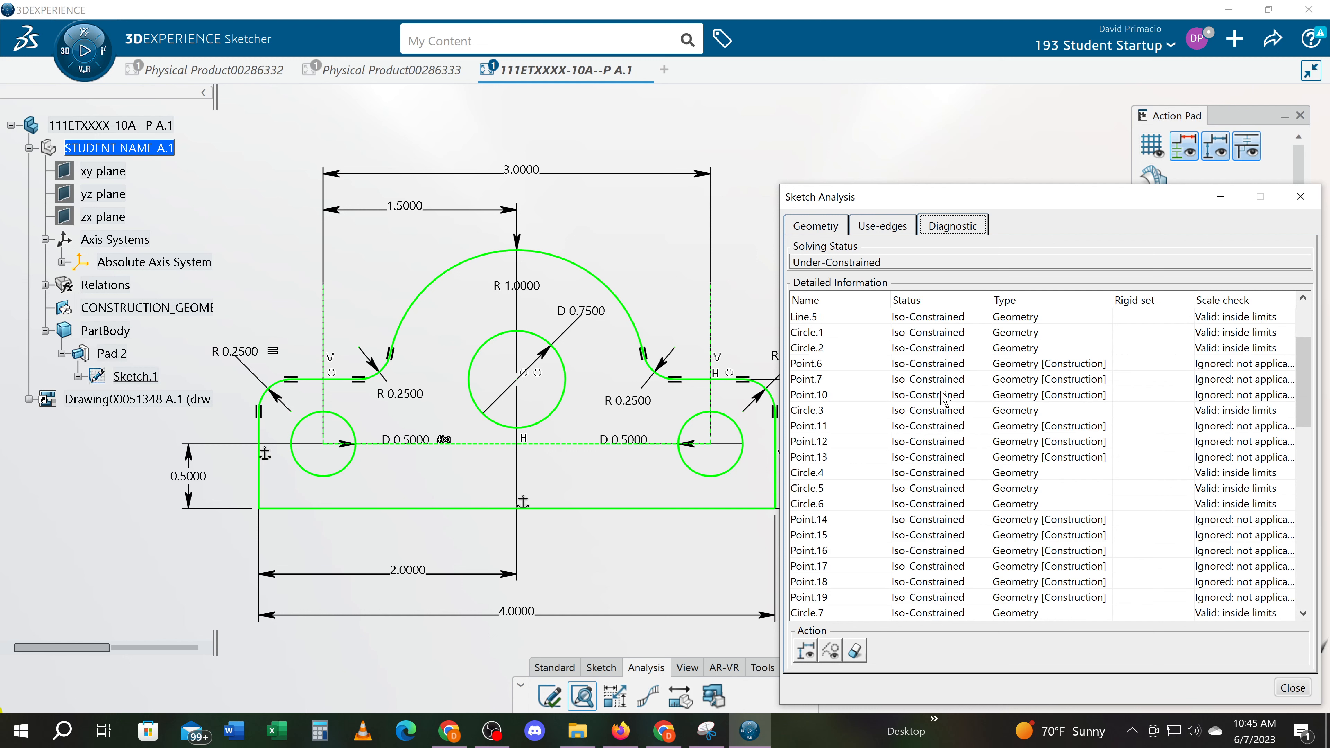
scroll(944, 396, down, 10)
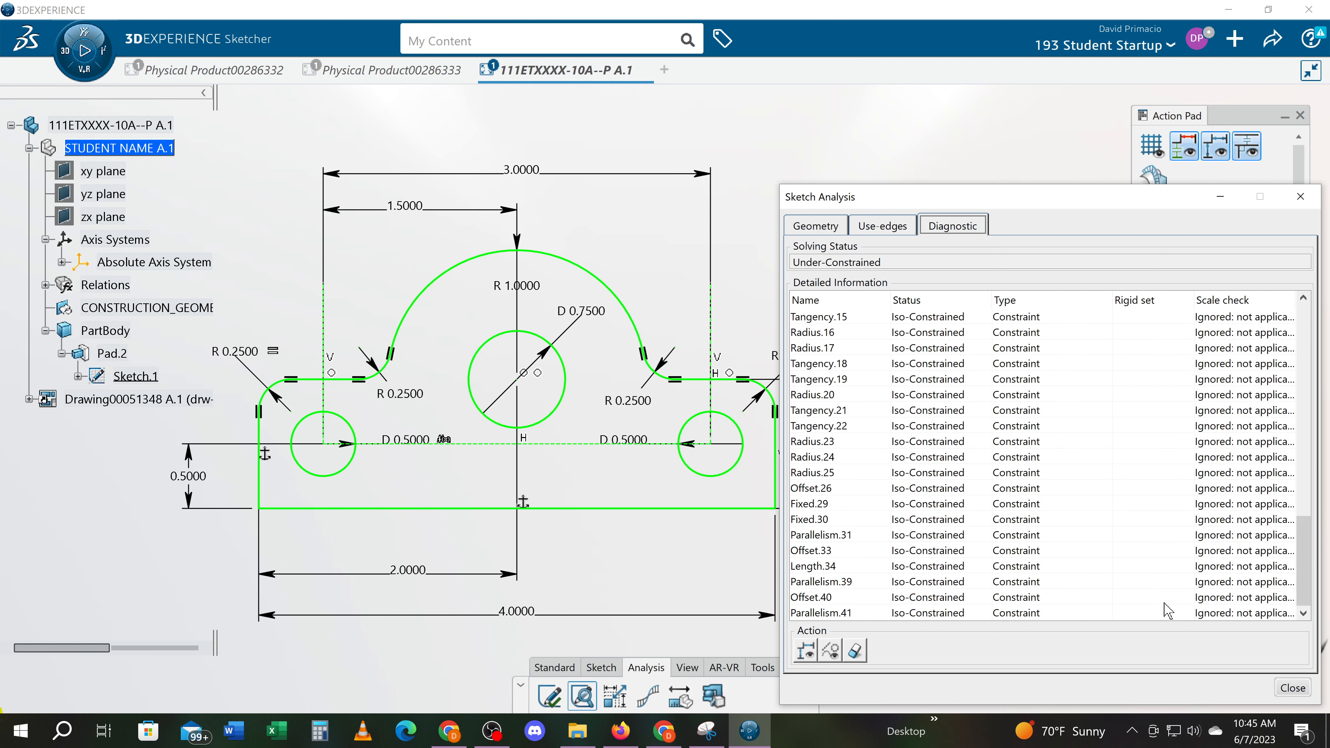
scroll(1120, 529, up, 2)
scroll(1094, 526, down, 2)
scroll(883, 611, up, 2)
scroll(883, 611, up, 10)
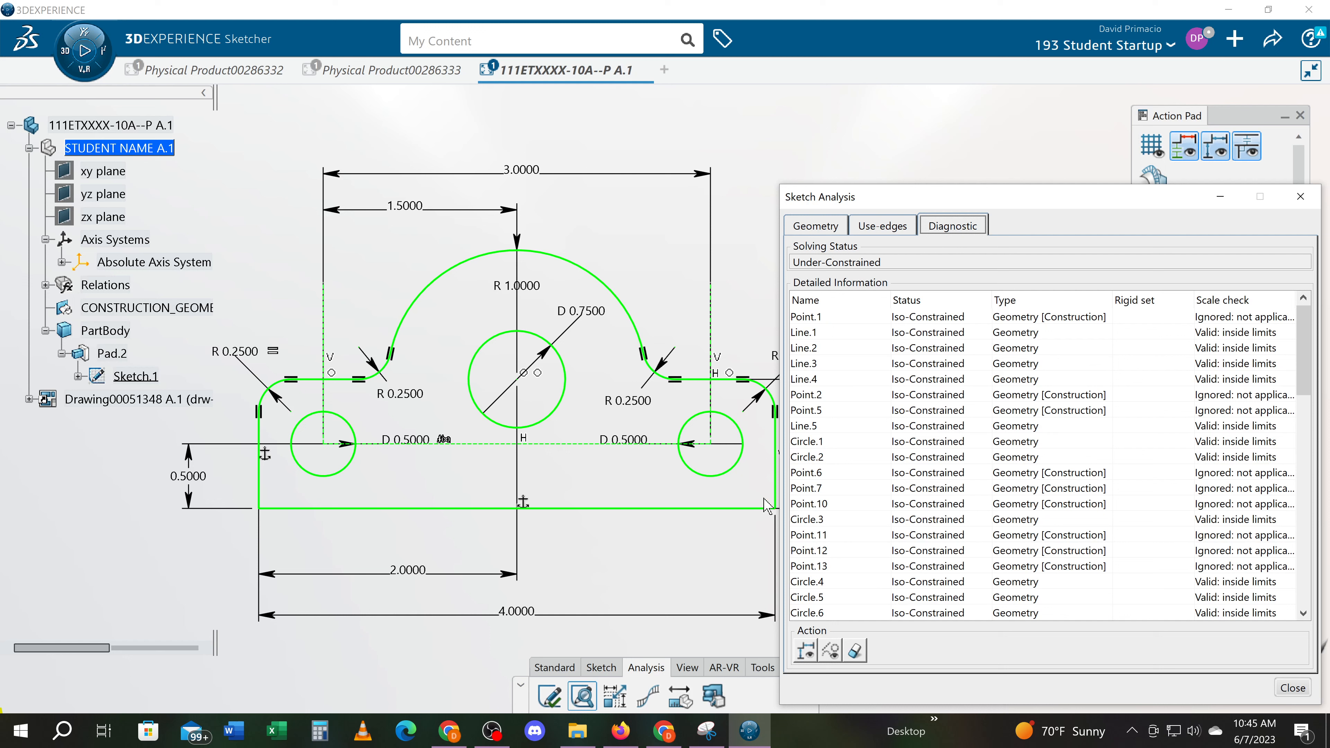
scroll(917, 445, down, 5)
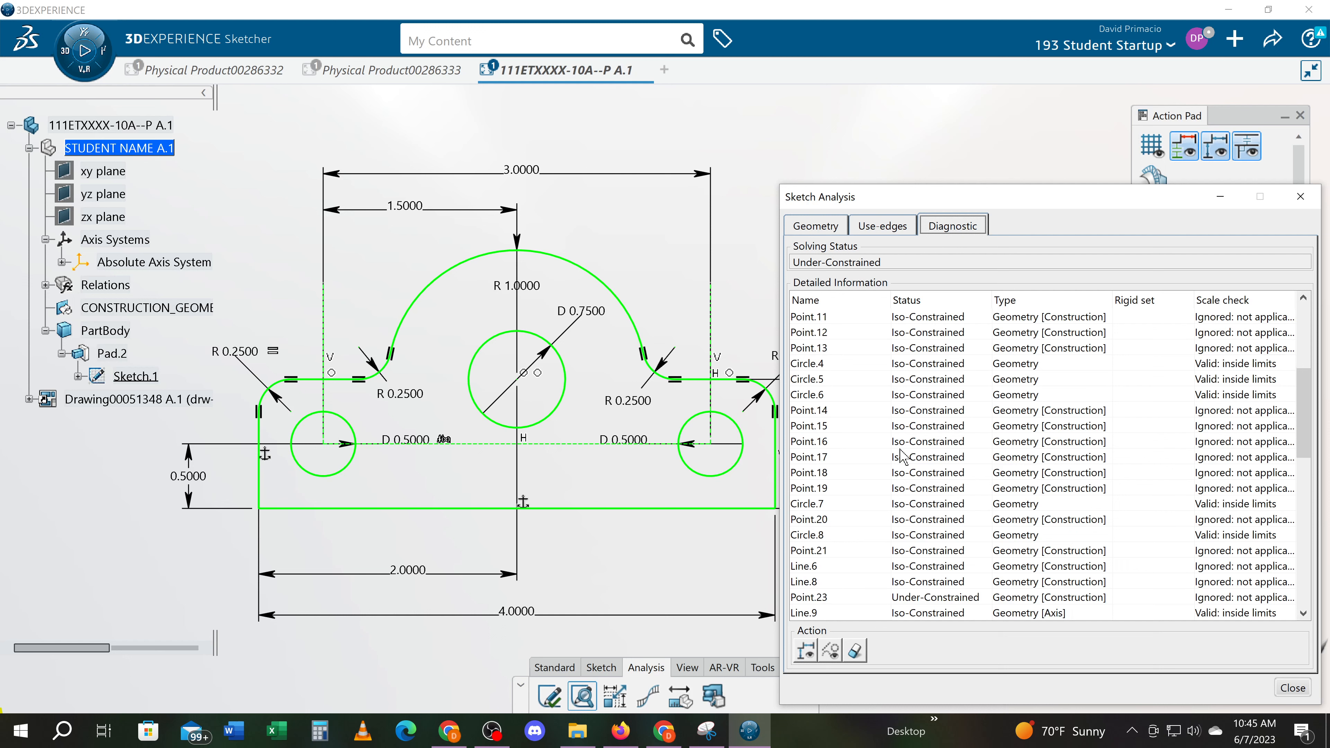
scroll(902, 456, down, 4)
scroll(902, 456, up, 3)
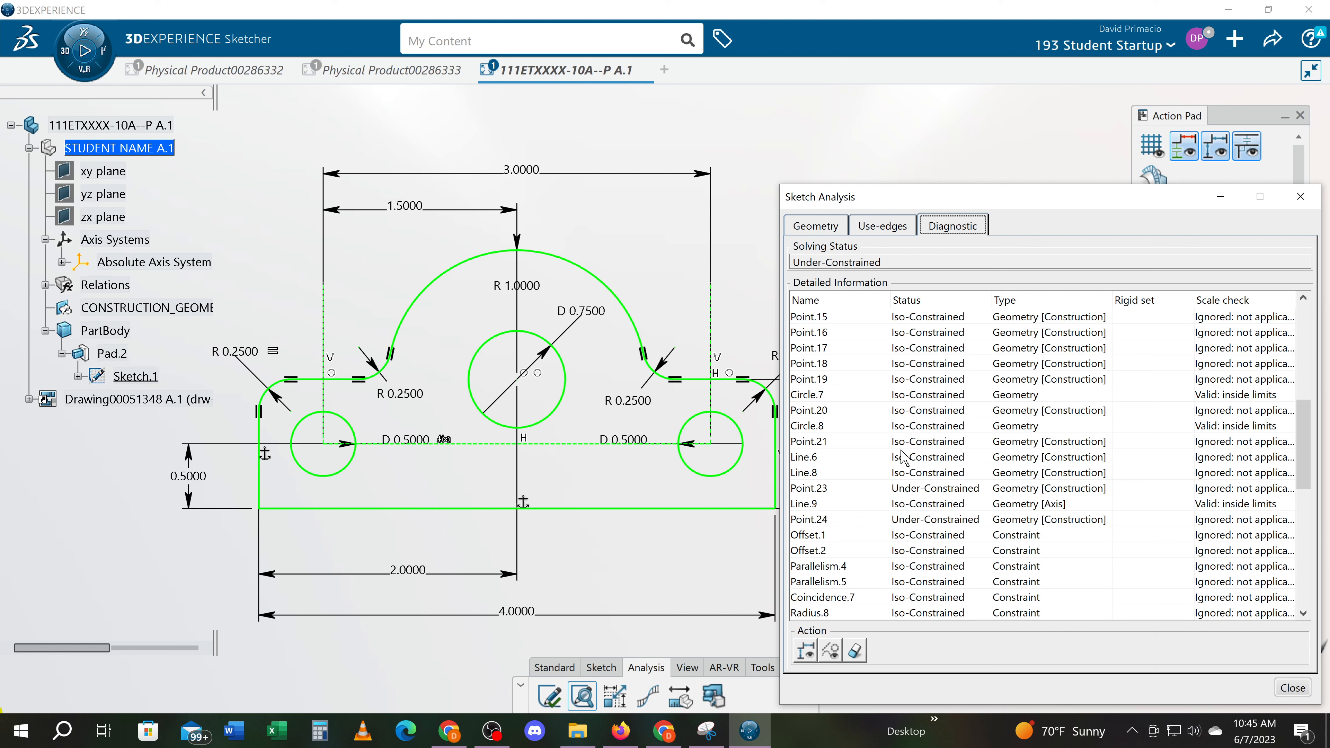
scroll(903, 457, up, 7)
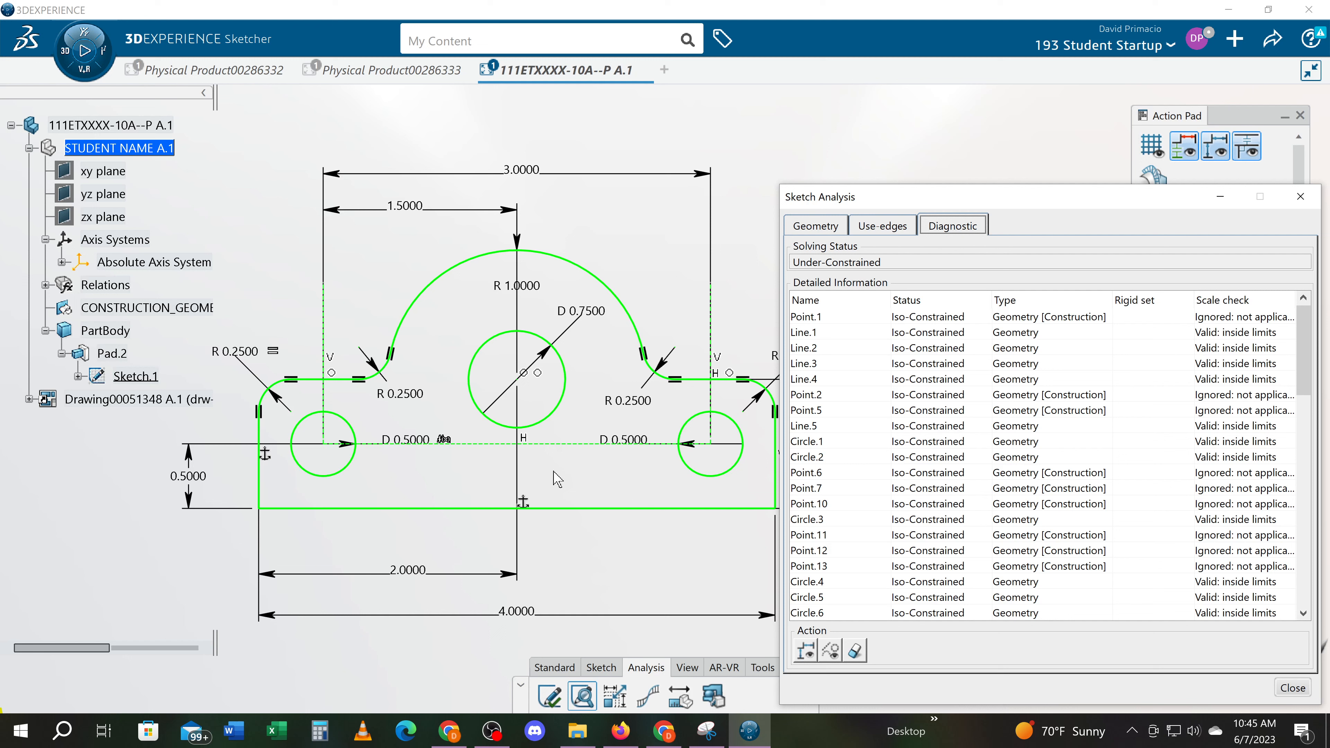
click(1300, 196)
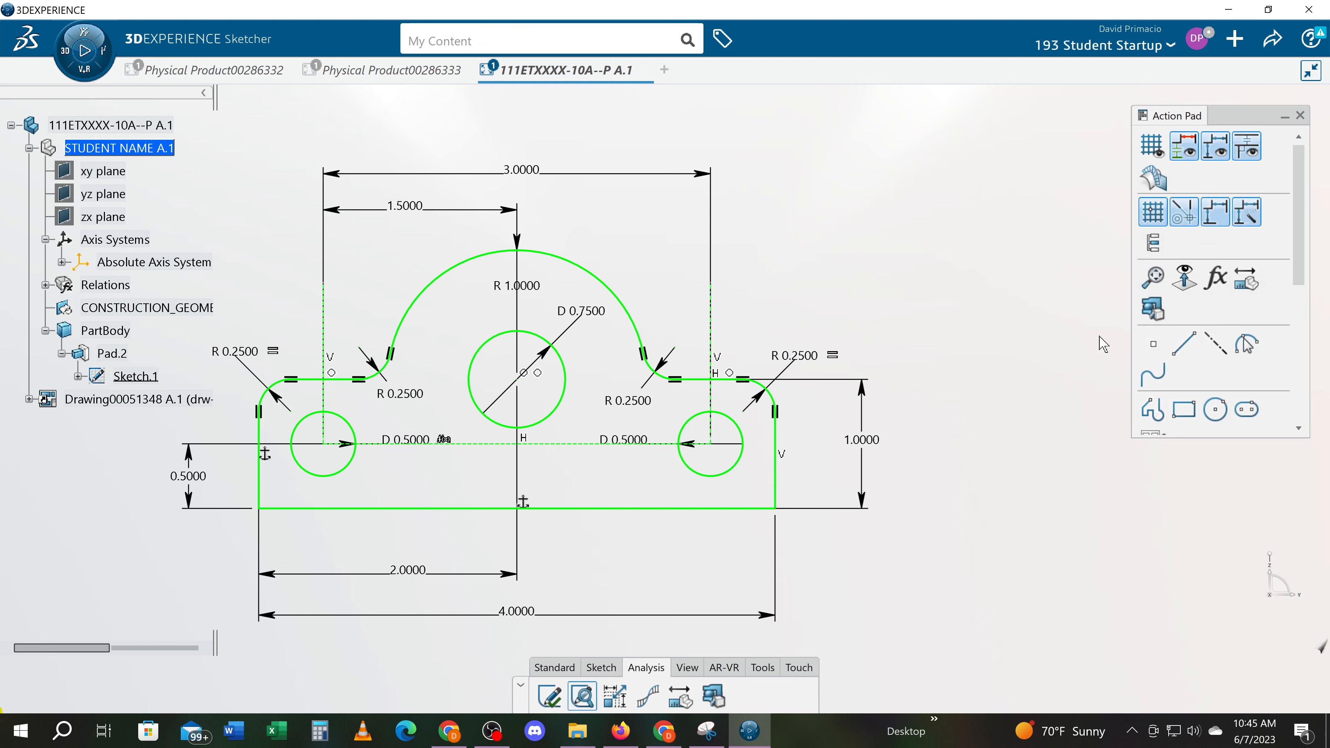
Show the Sketch Solving Status again, move its window clear of the geometry, and exit the sketch to the part.
click(549, 696)
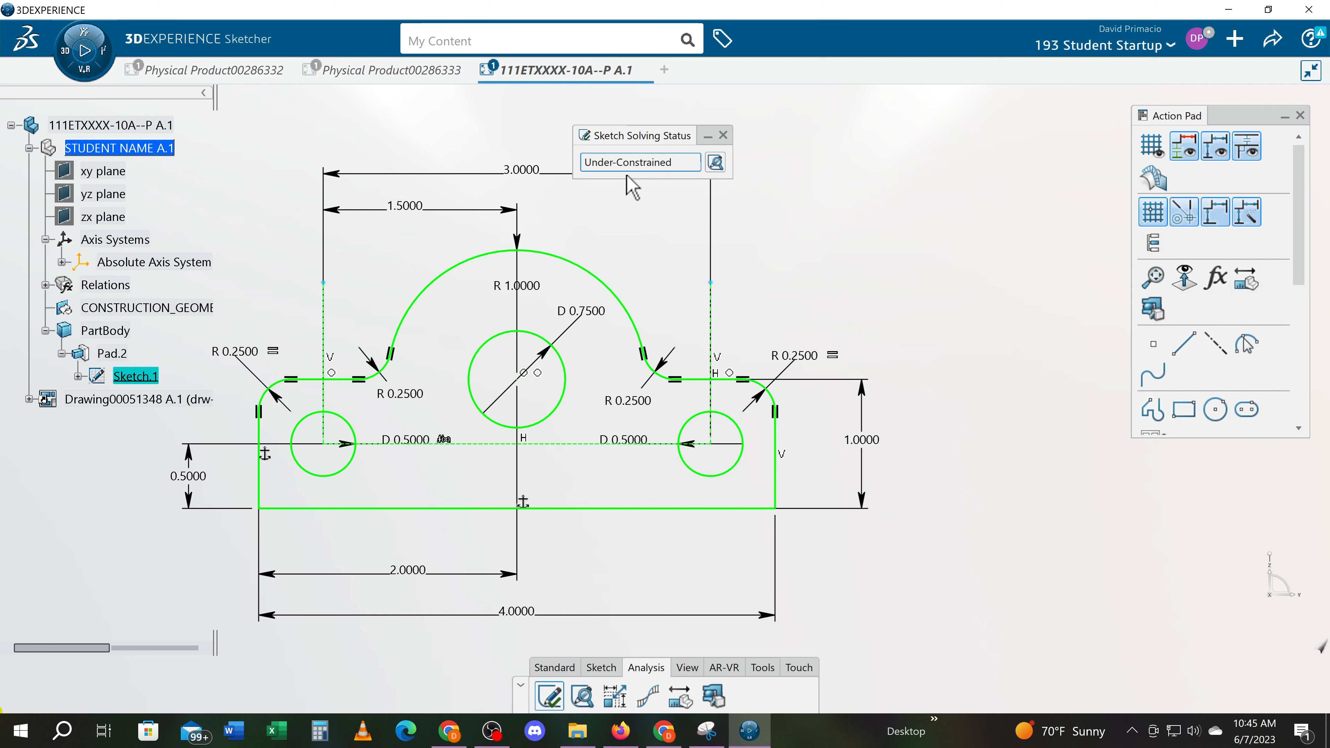
mouse_move(661, 135)
mouse_down()
mouse_move(850, 89)
mouse_move(954, 131)
mouse_move(954, 156)
mouse_up()
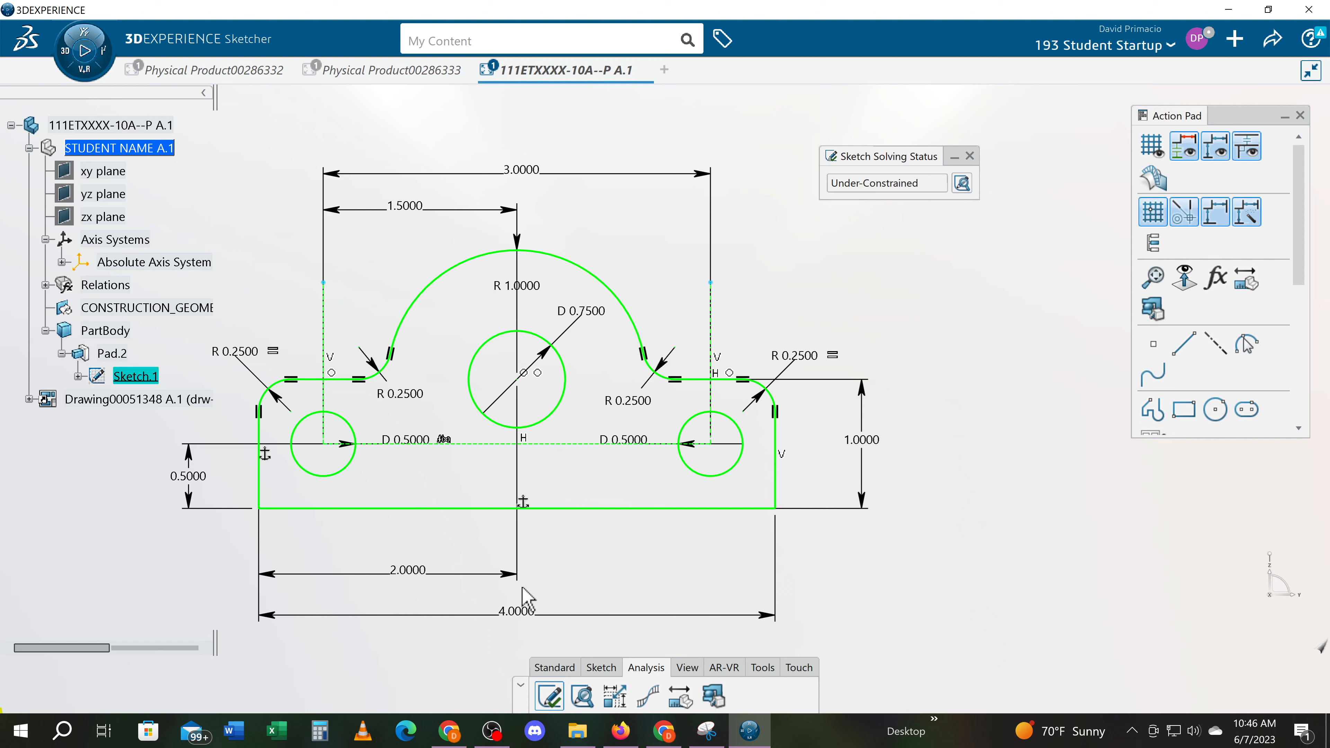
click(554, 670)
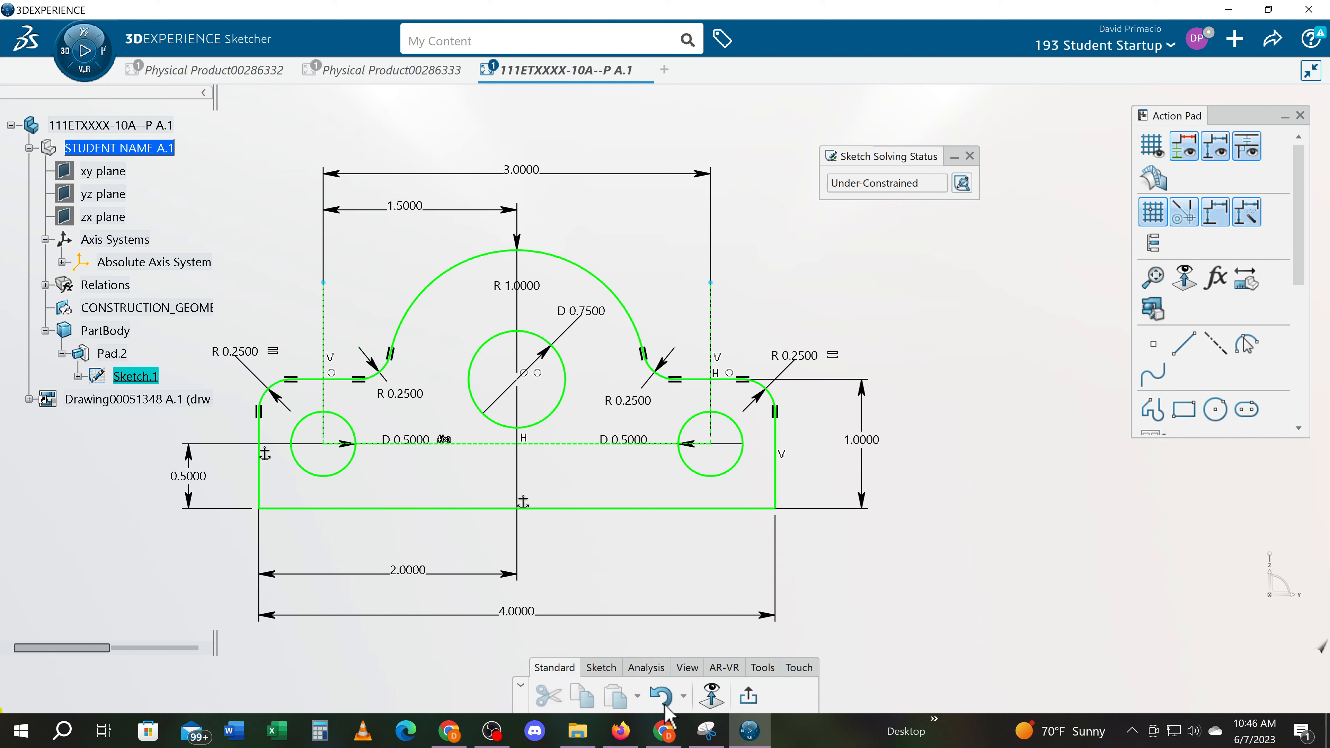
click(749, 697)
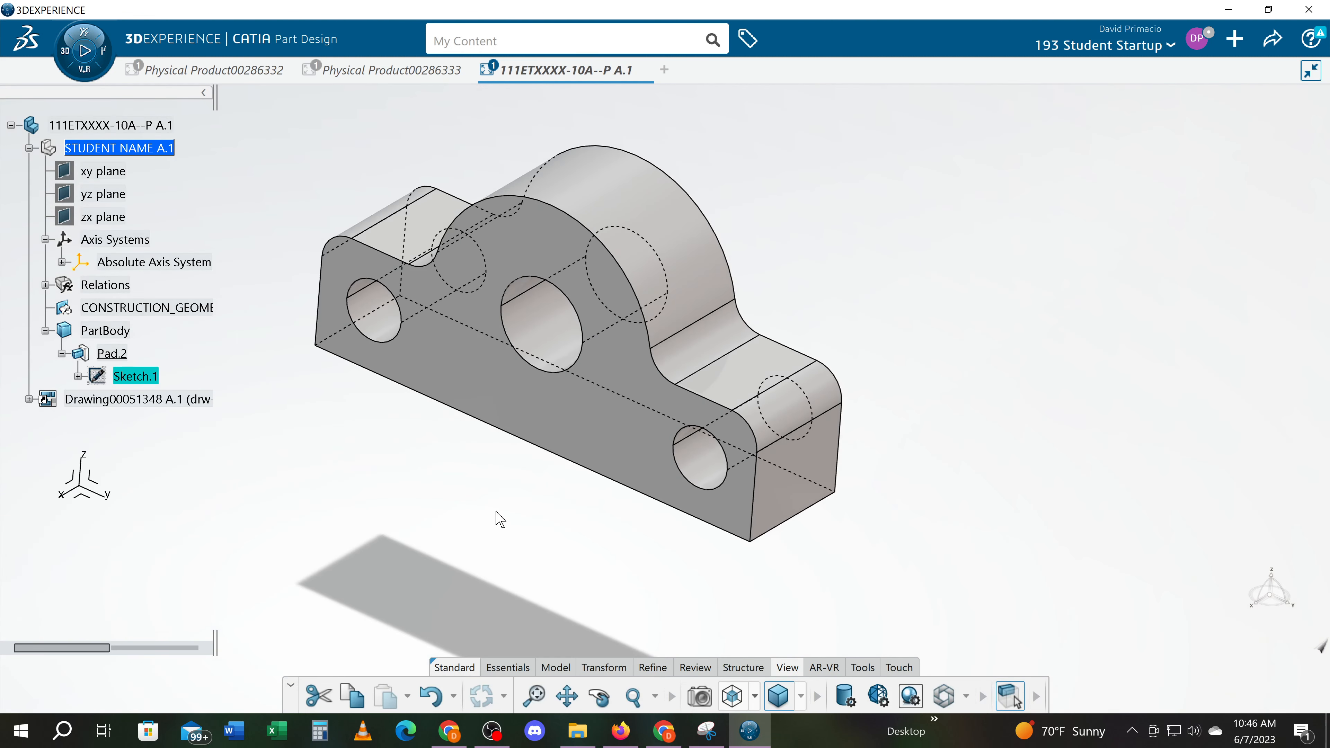
Open the pad's definition, reverse its extrusion direction and preview the result.
mouse_move(520, 549)
middle_down()
mouse_move(559, 609)
mouse_move(554, 482)
middle_up()
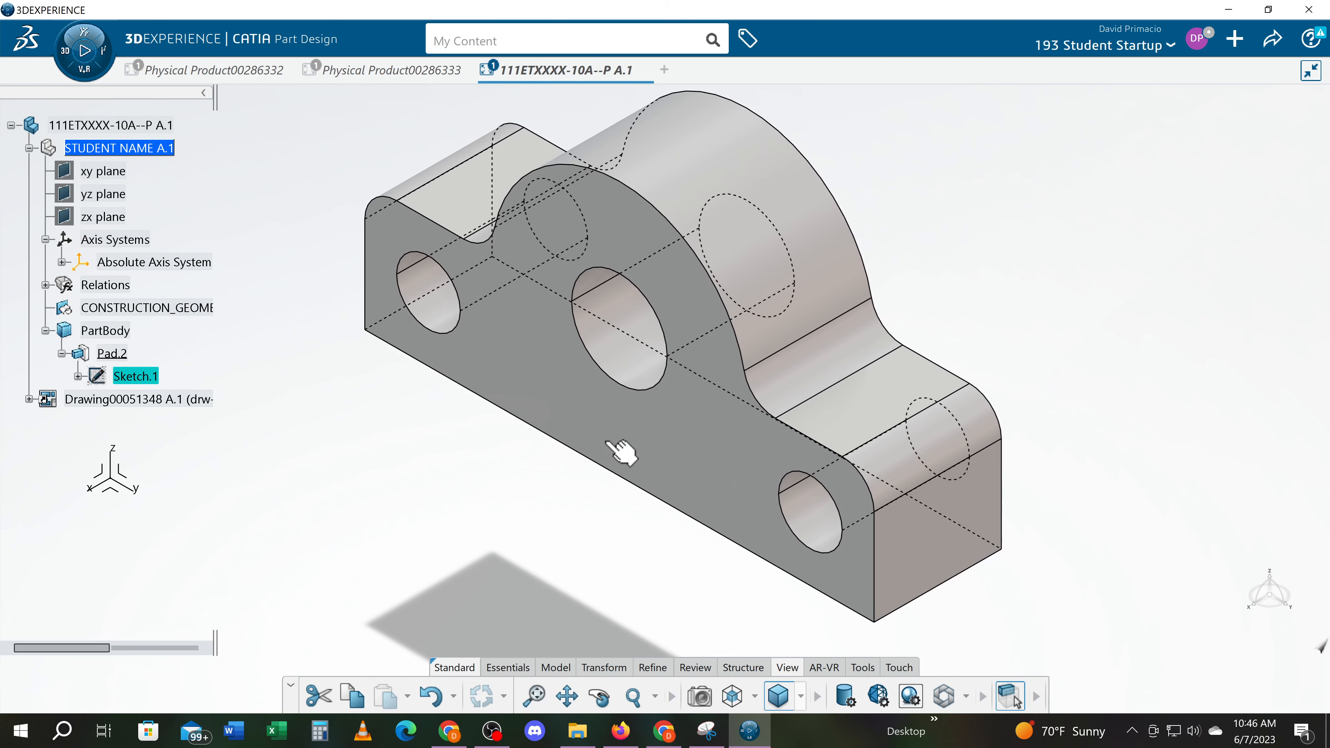
double_click(616, 439)
middle_drag(522, 569, 694, 546)
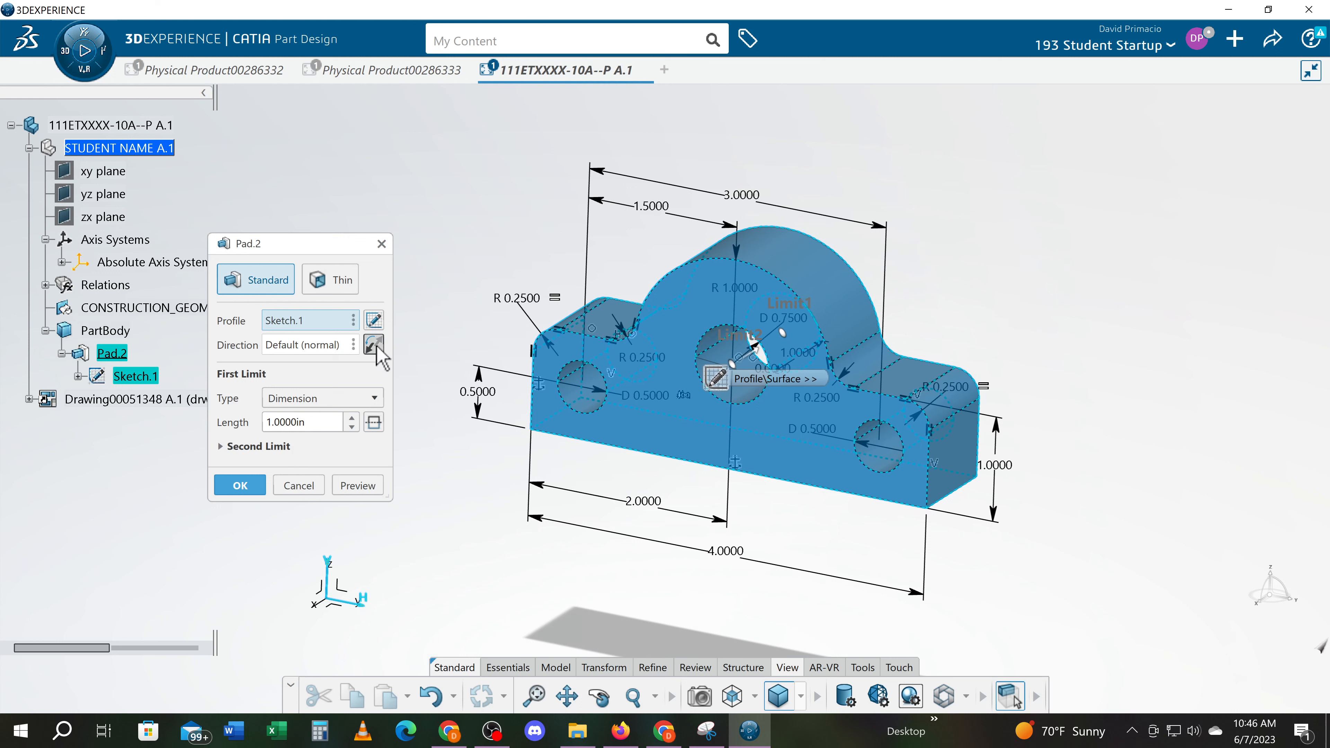
click(376, 347)
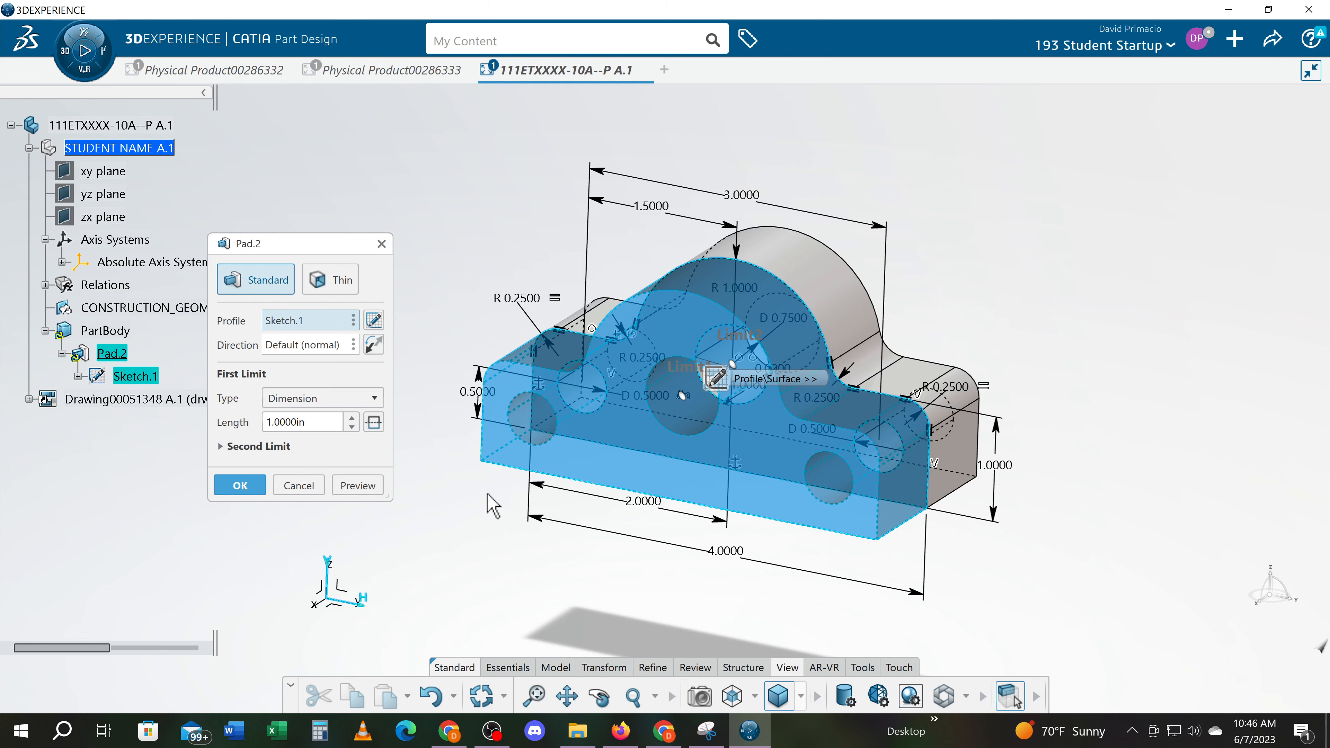
click(358, 486)
middle_drag(513, 540, 691, 613)
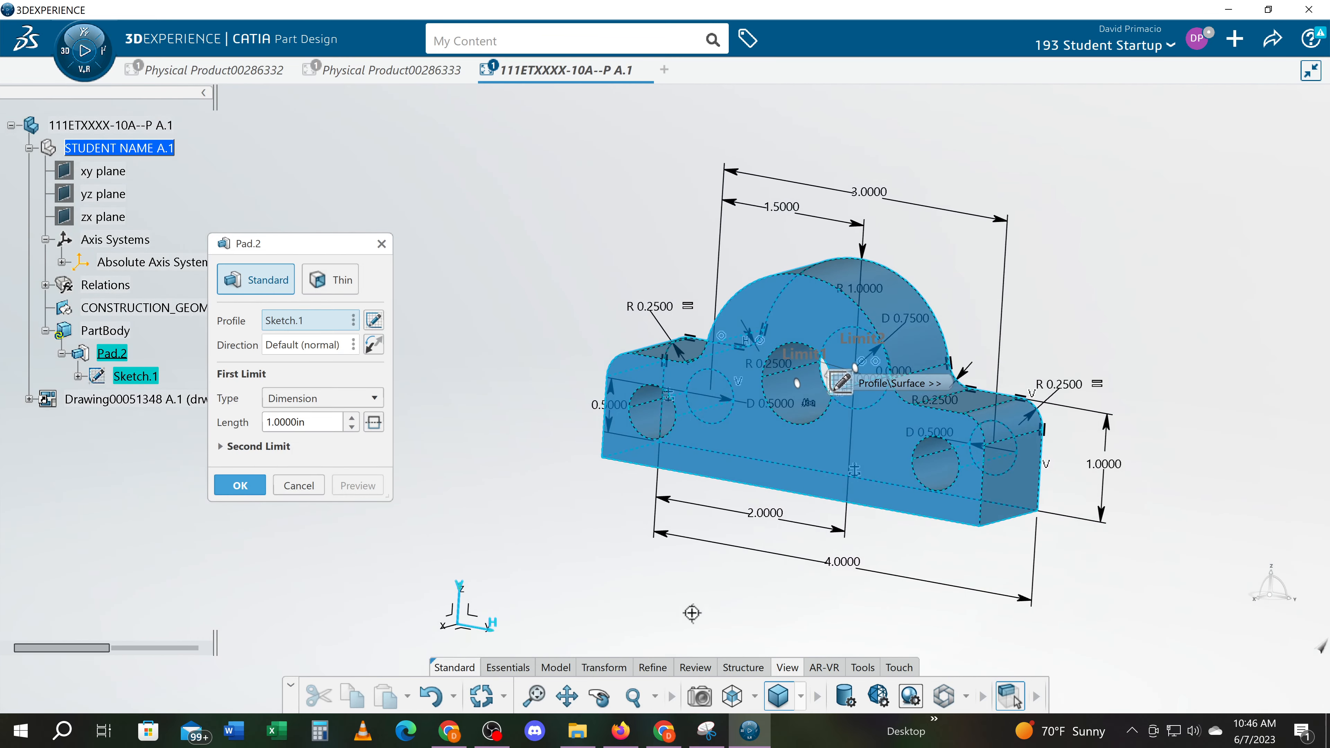
Inspect the reversed pad in the front view and from an angle.
click(755, 697)
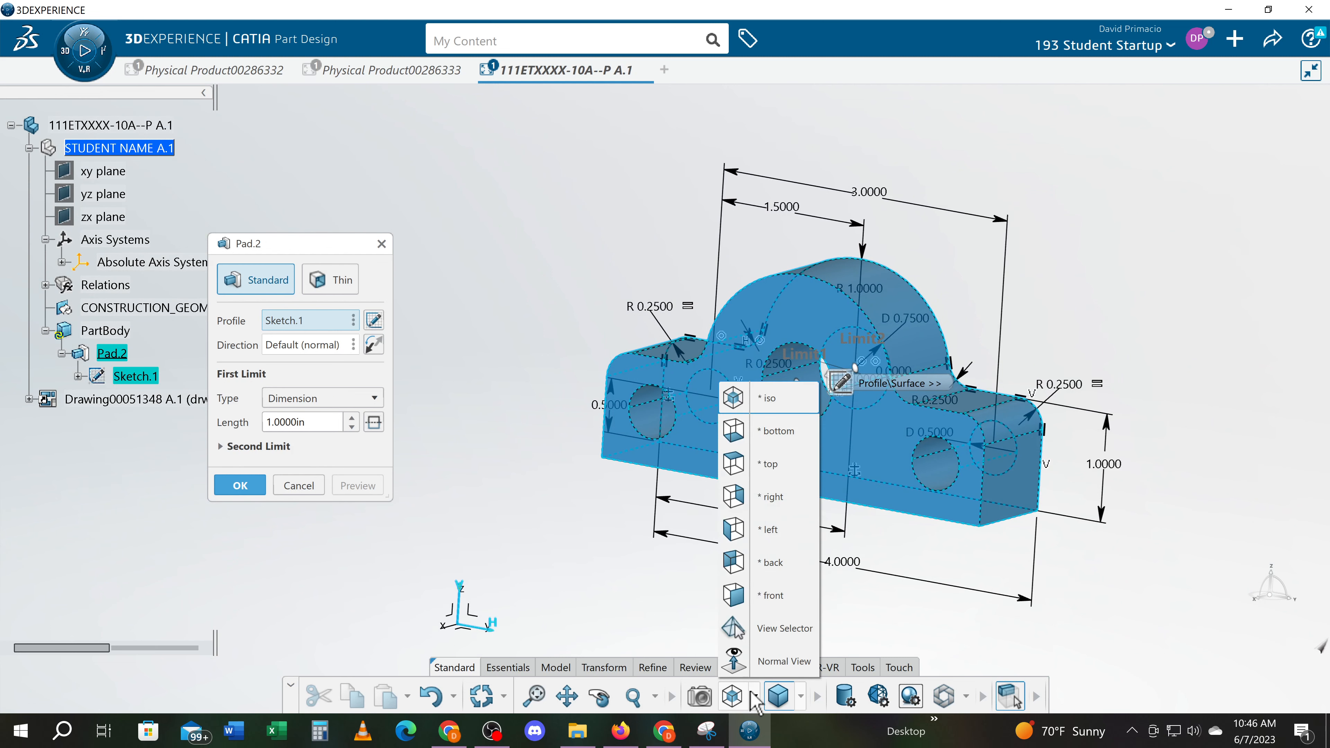
click(757, 597)
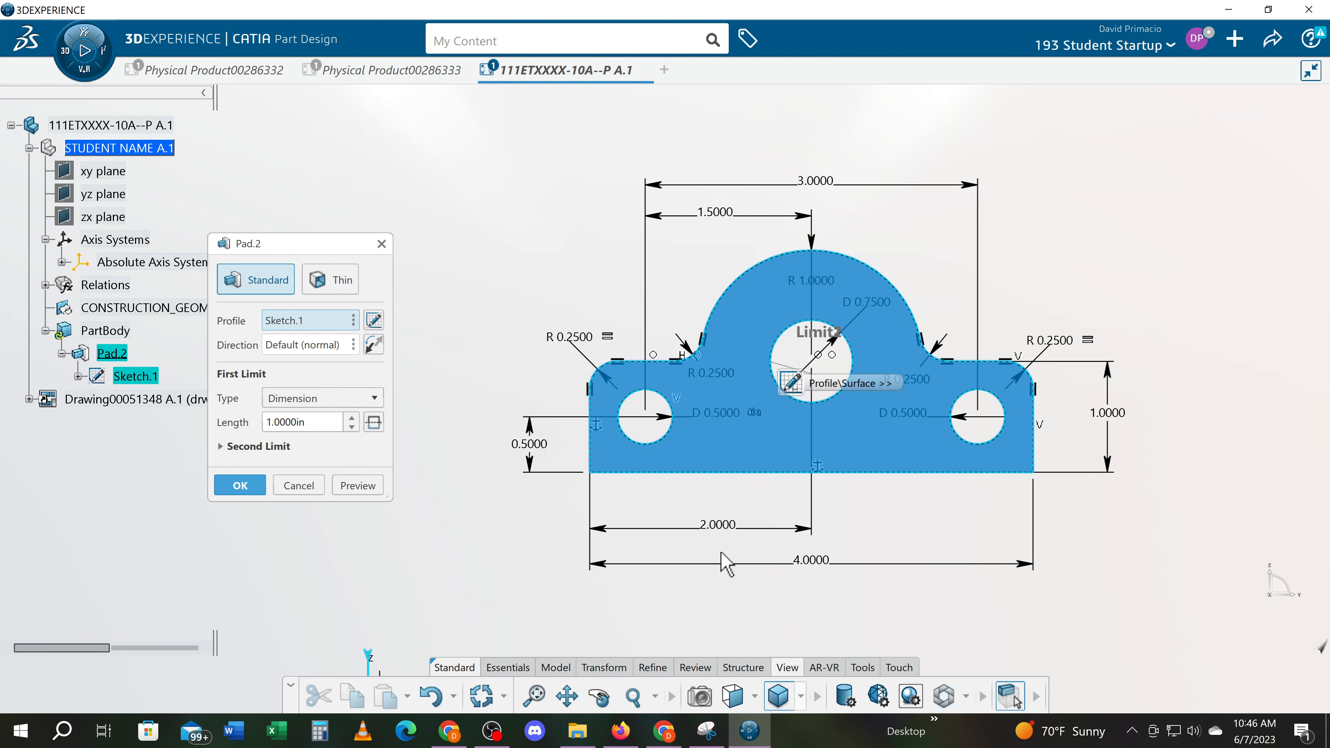
middle_drag(883, 511, 688, 588)
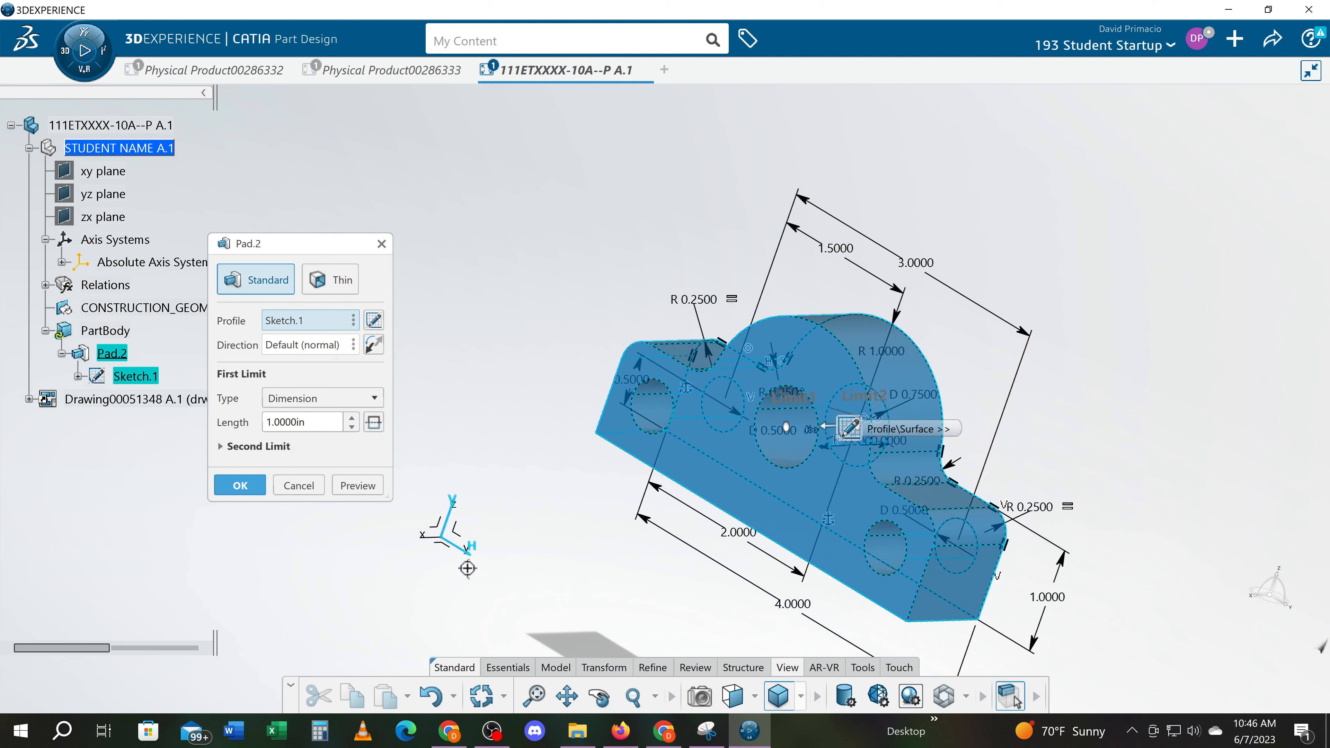
Flip the pad's extrusion direction back, preview it and accept the pad definition.
click(373, 345)
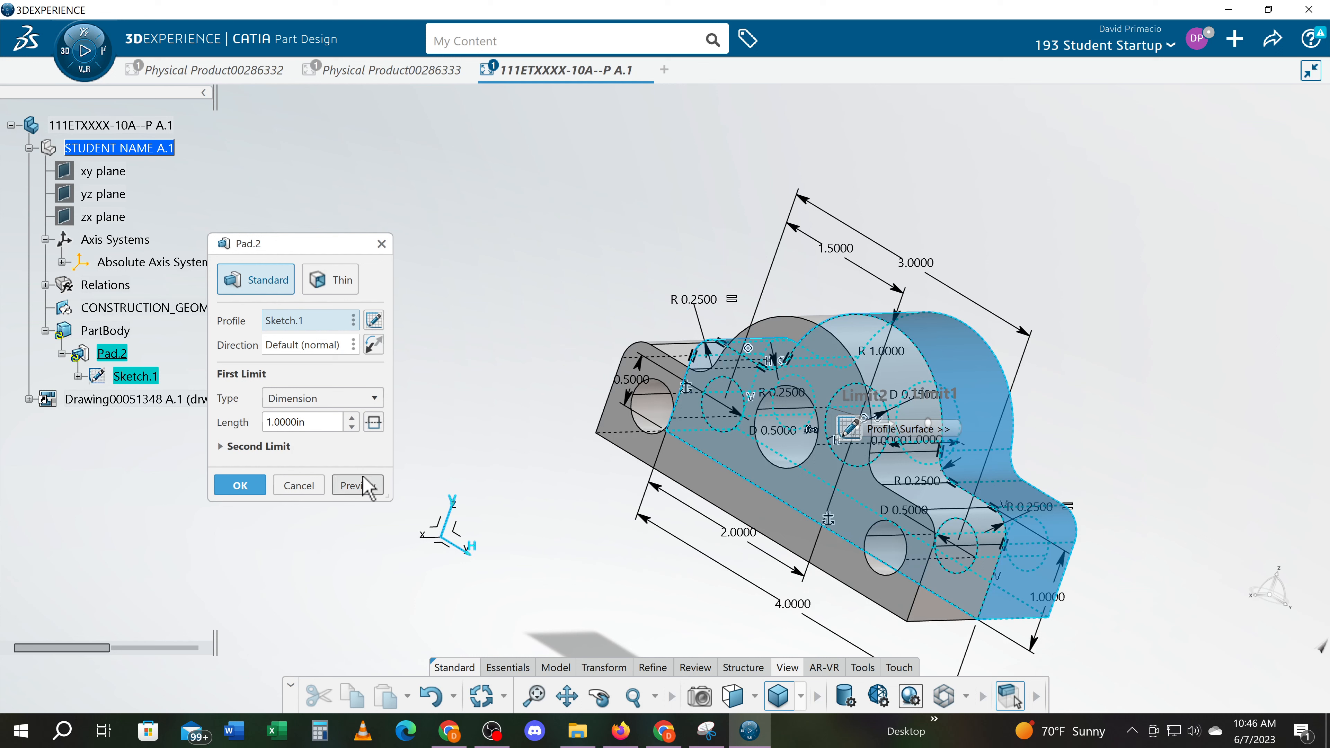
click(366, 486)
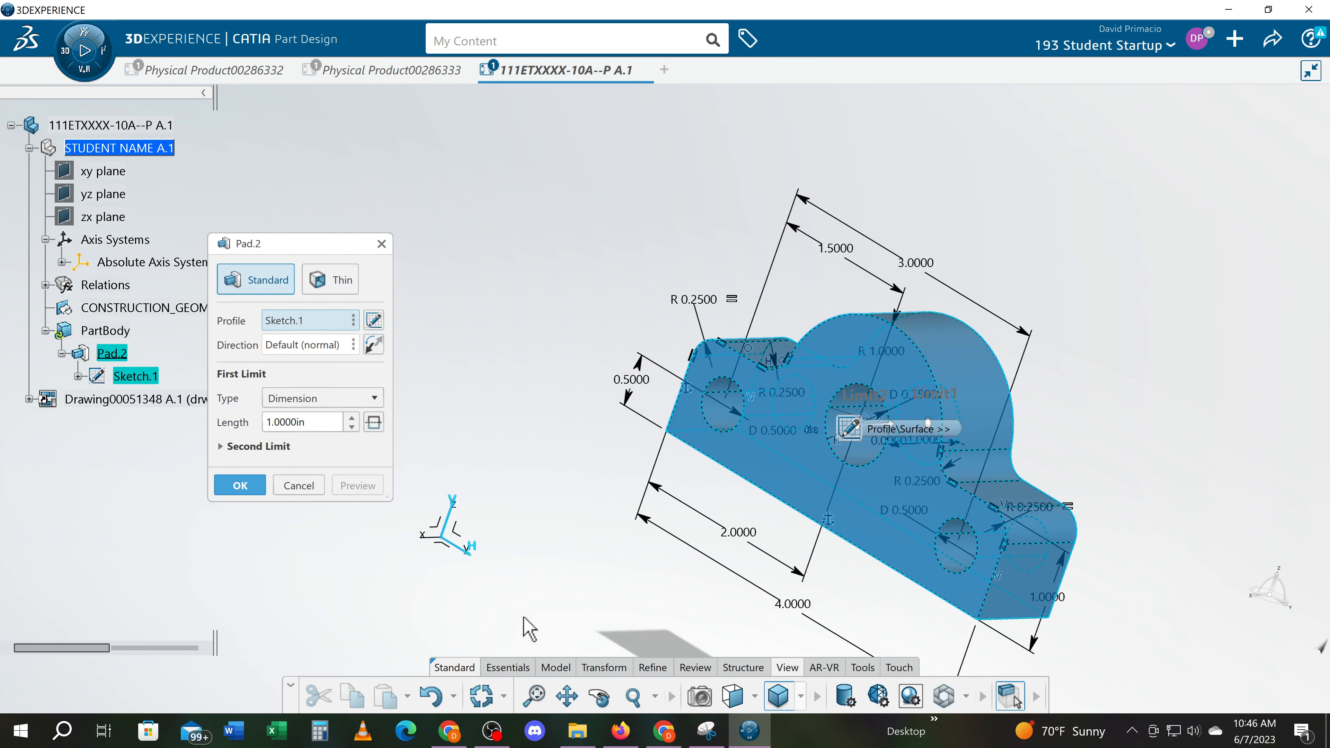
click(240, 485)
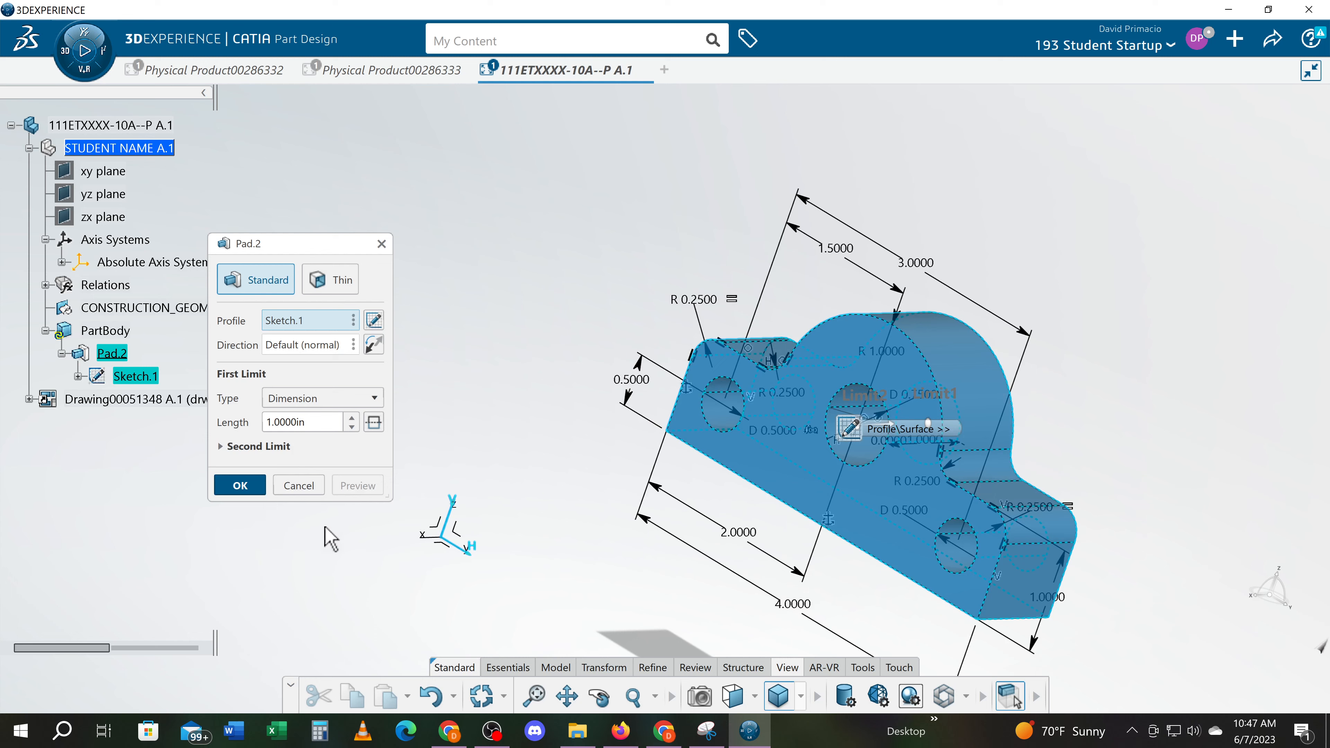
middle_drag(658, 530, 563, 493)
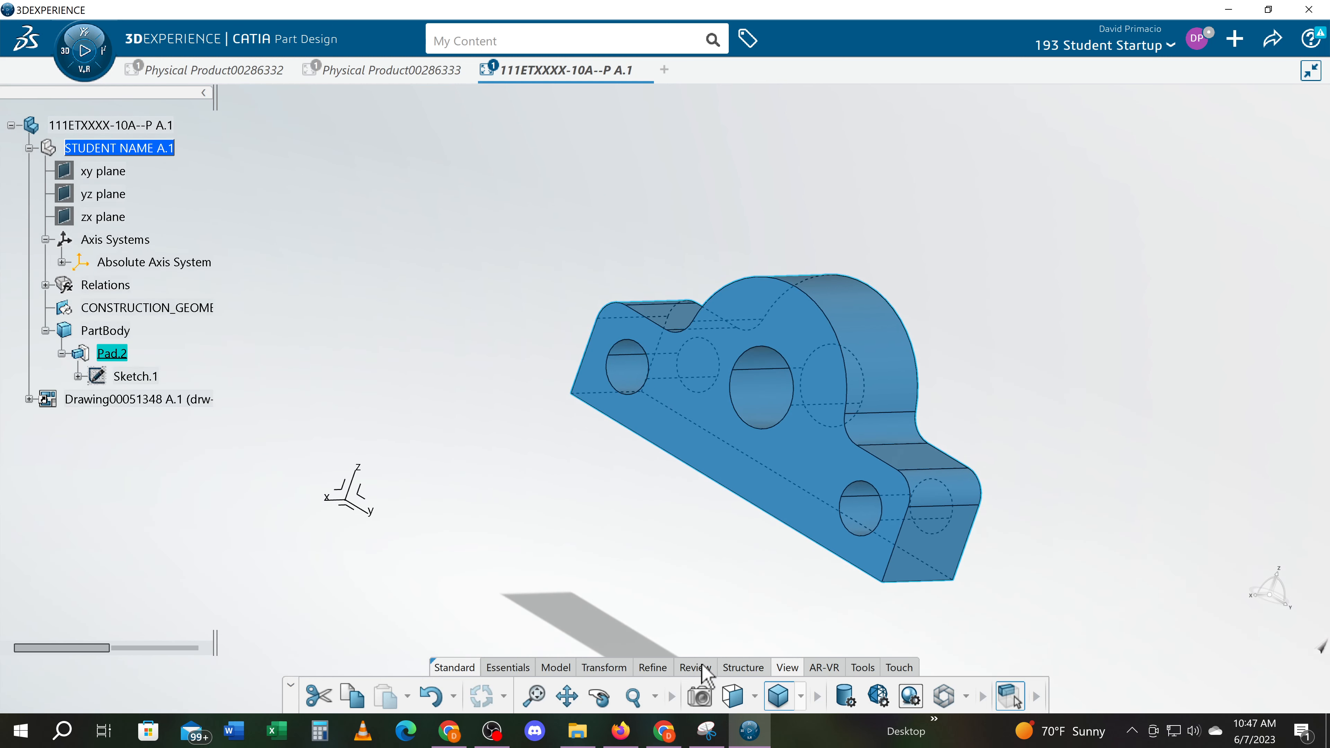
Show the part in the isometric view and delete the existing pad while keeping its sketch.
click(755, 696)
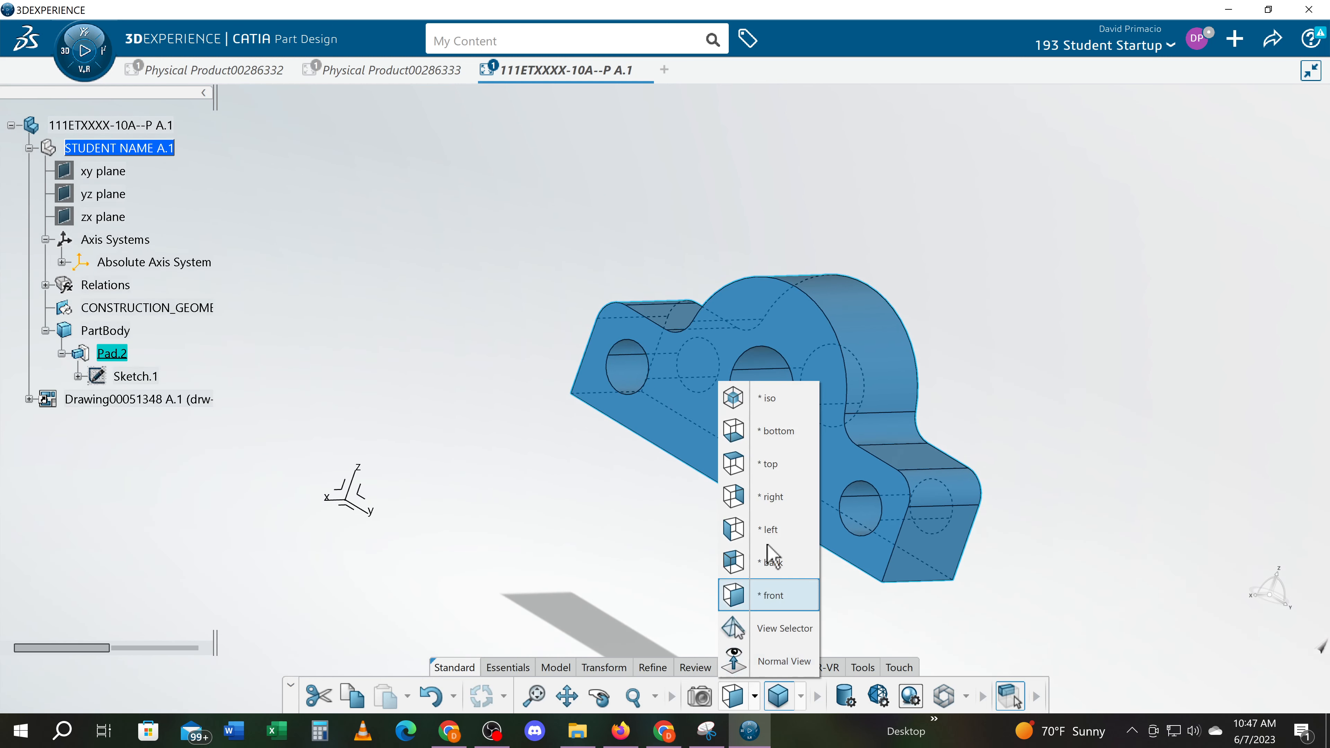
click(767, 402)
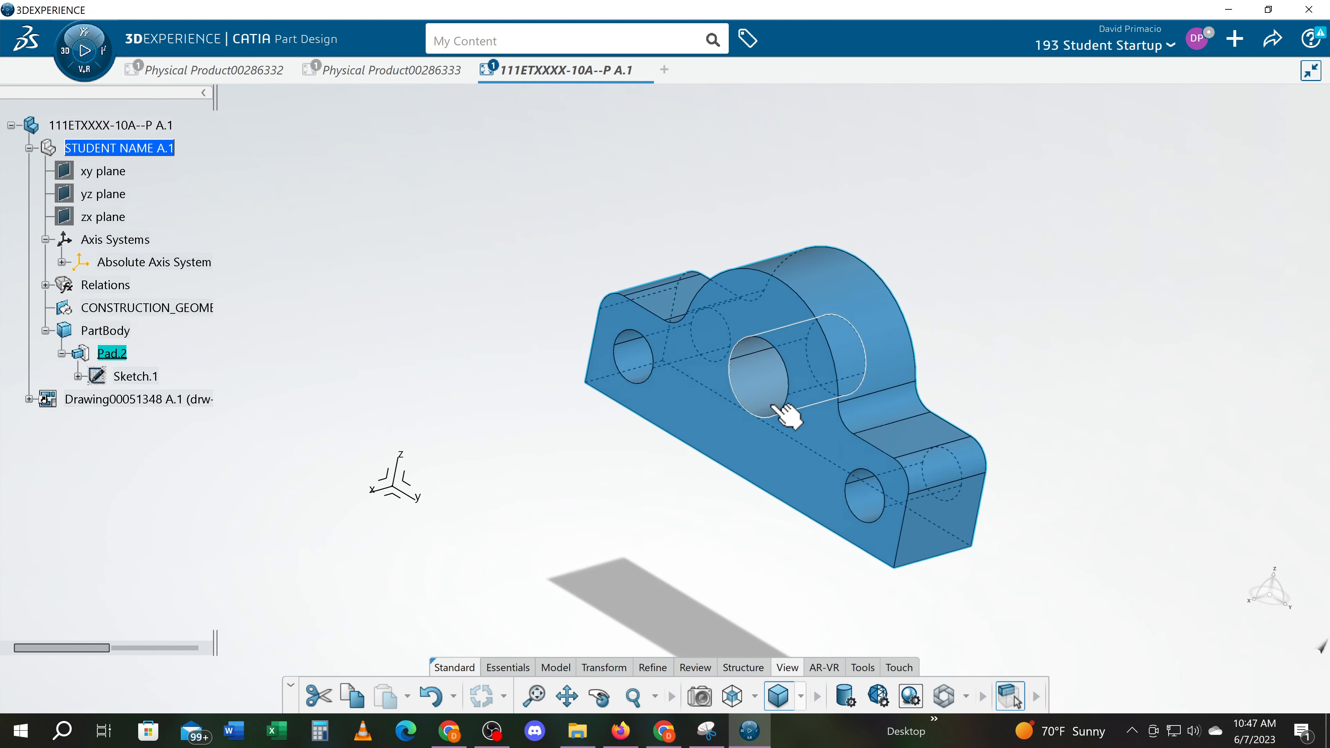
right_click(116, 357)
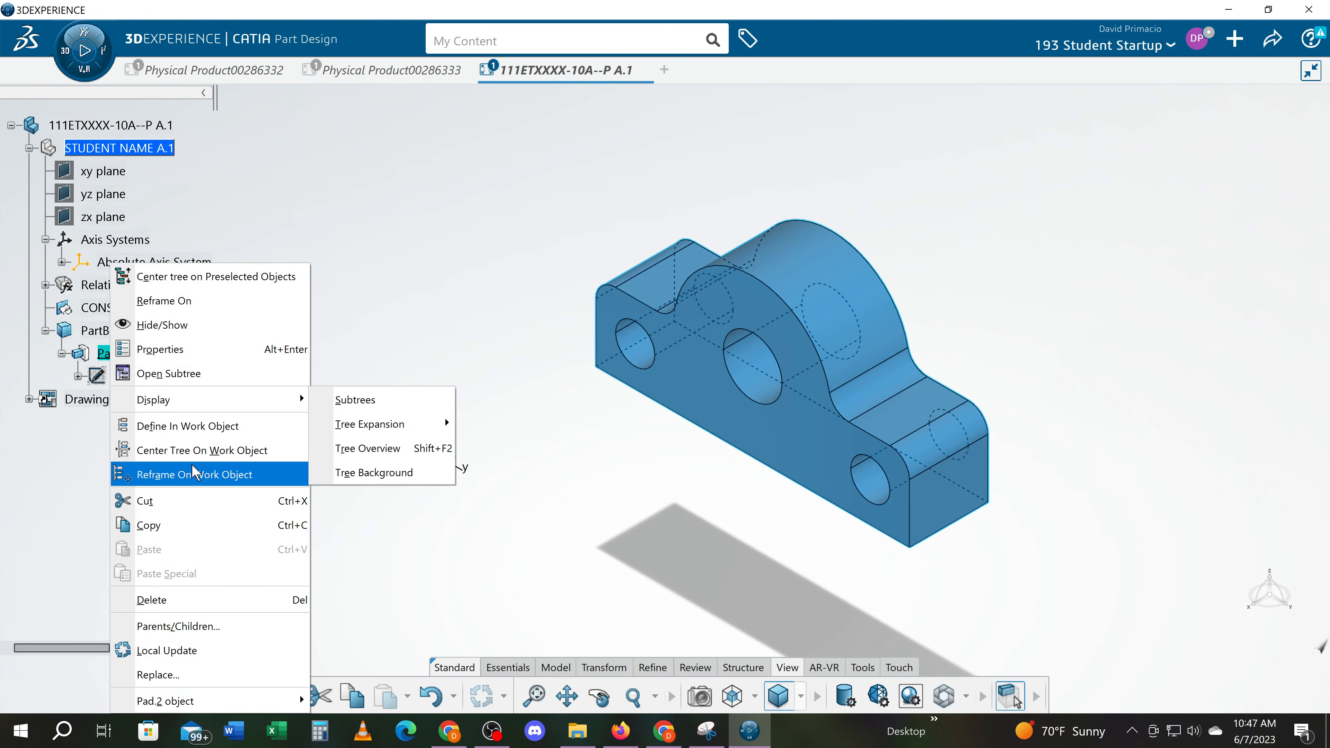
click(195, 600)
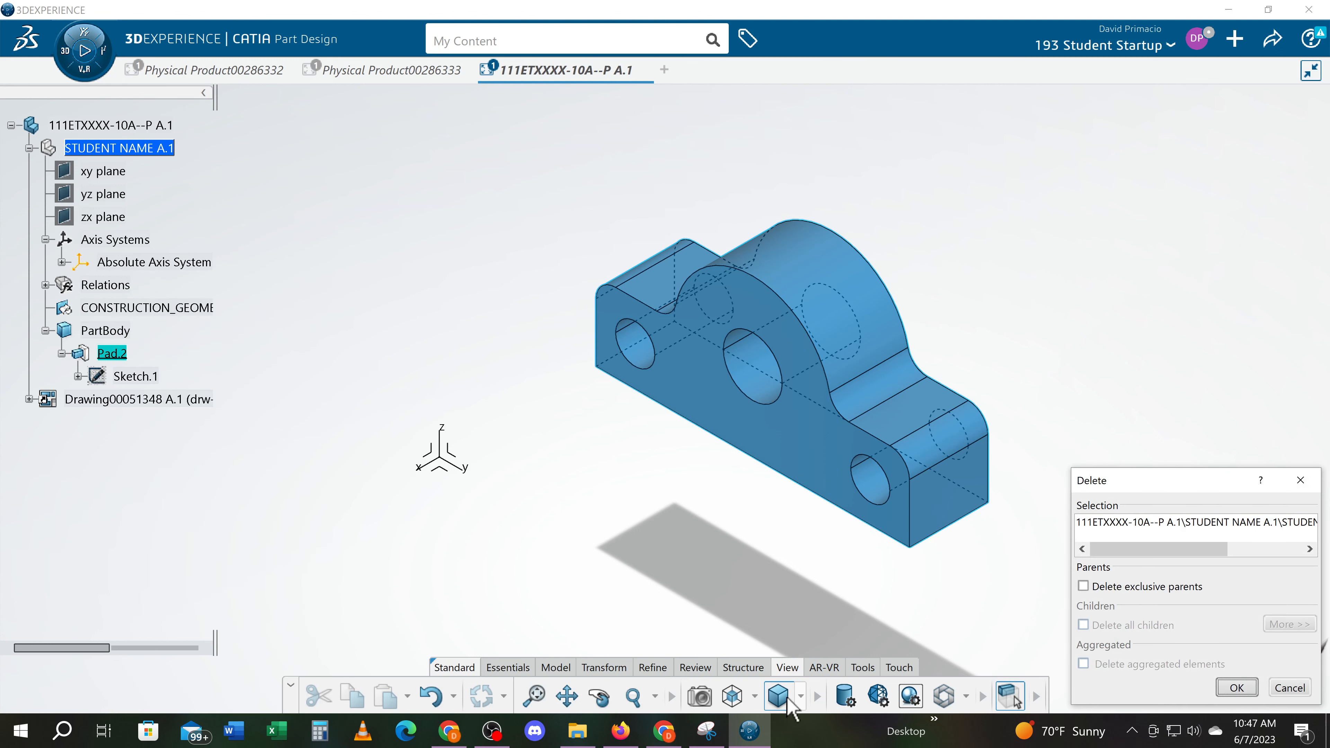
click(1235, 689)
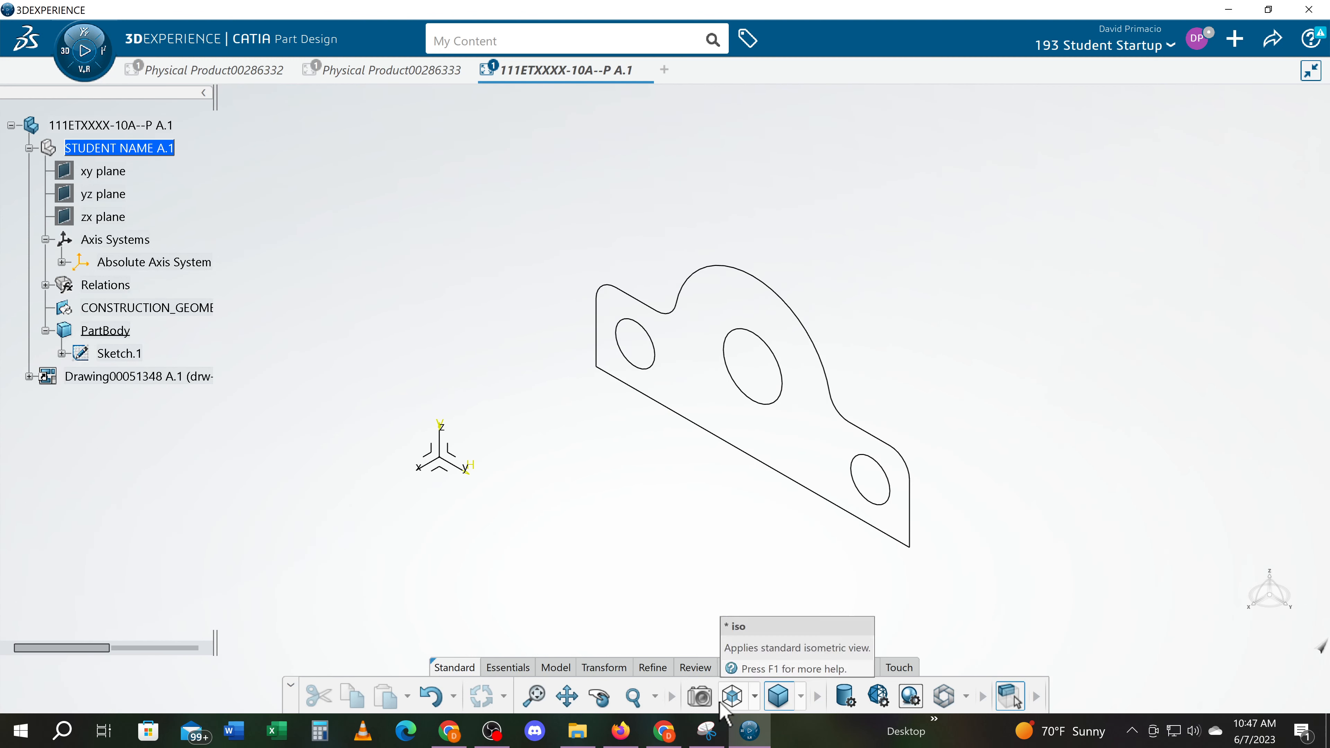
Create a new 1 in pad from Sketch.1 with the extrusion direction reversed, then clear the selection.
click(128, 352)
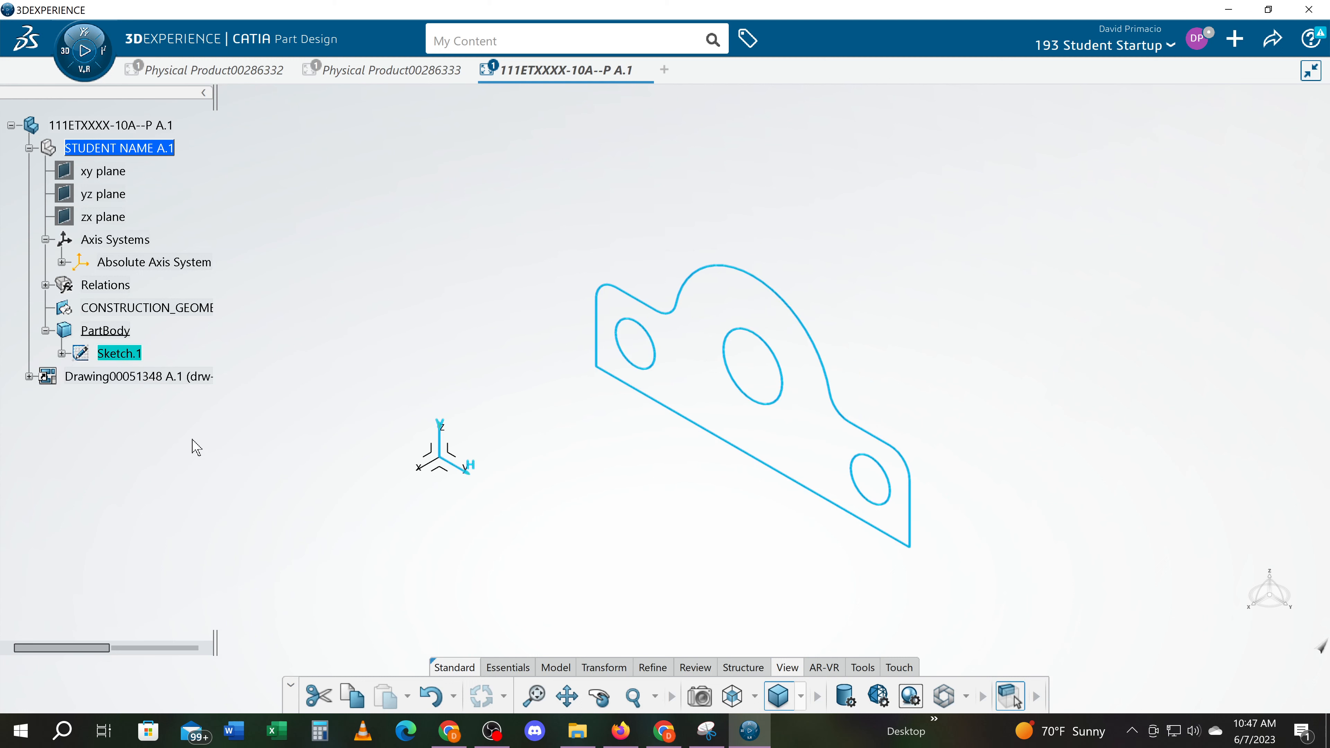
click(556, 668)
click(631, 697)
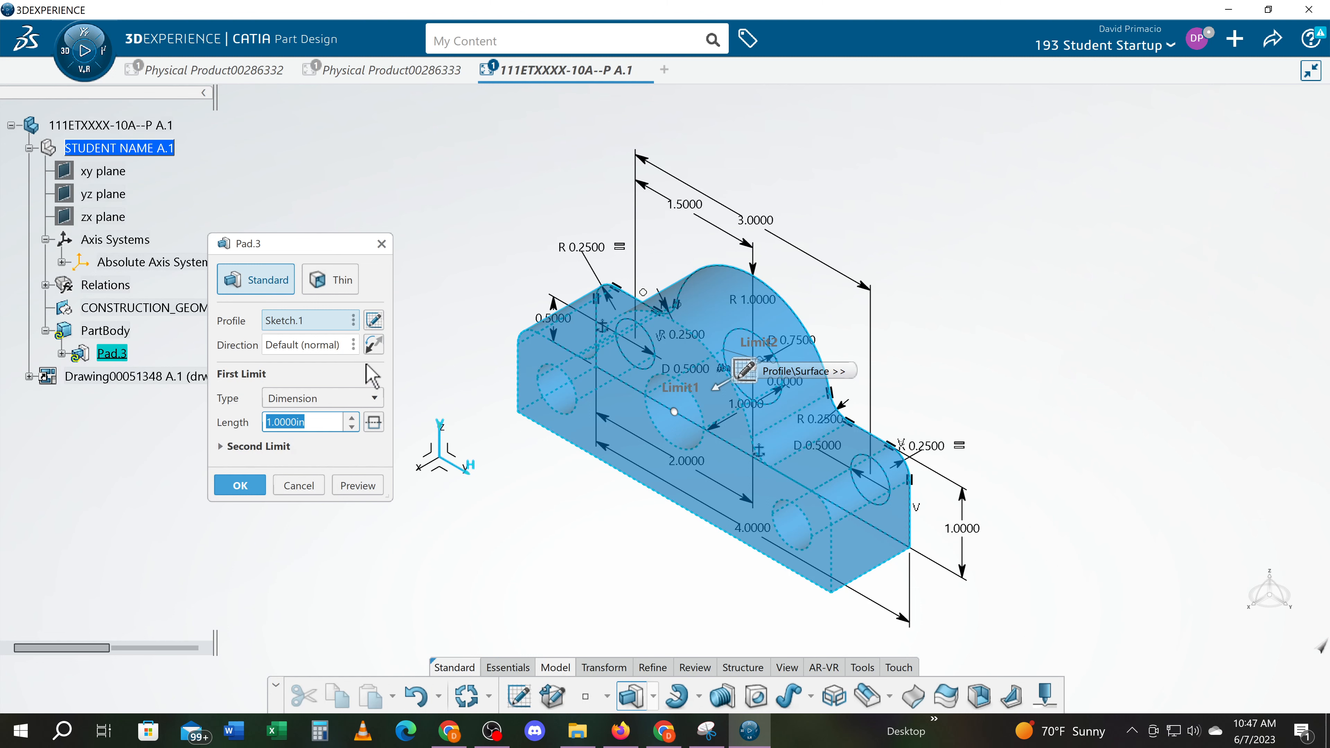
click(373, 345)
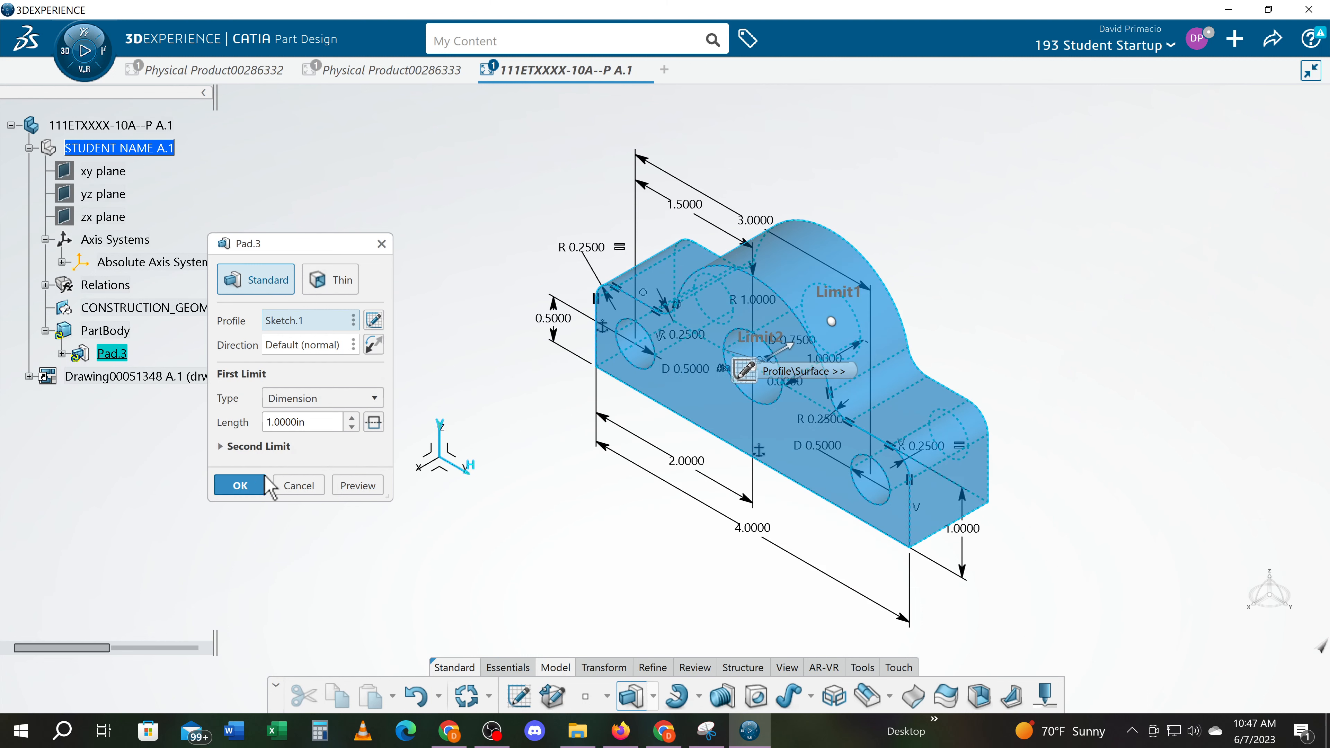
click(249, 488)
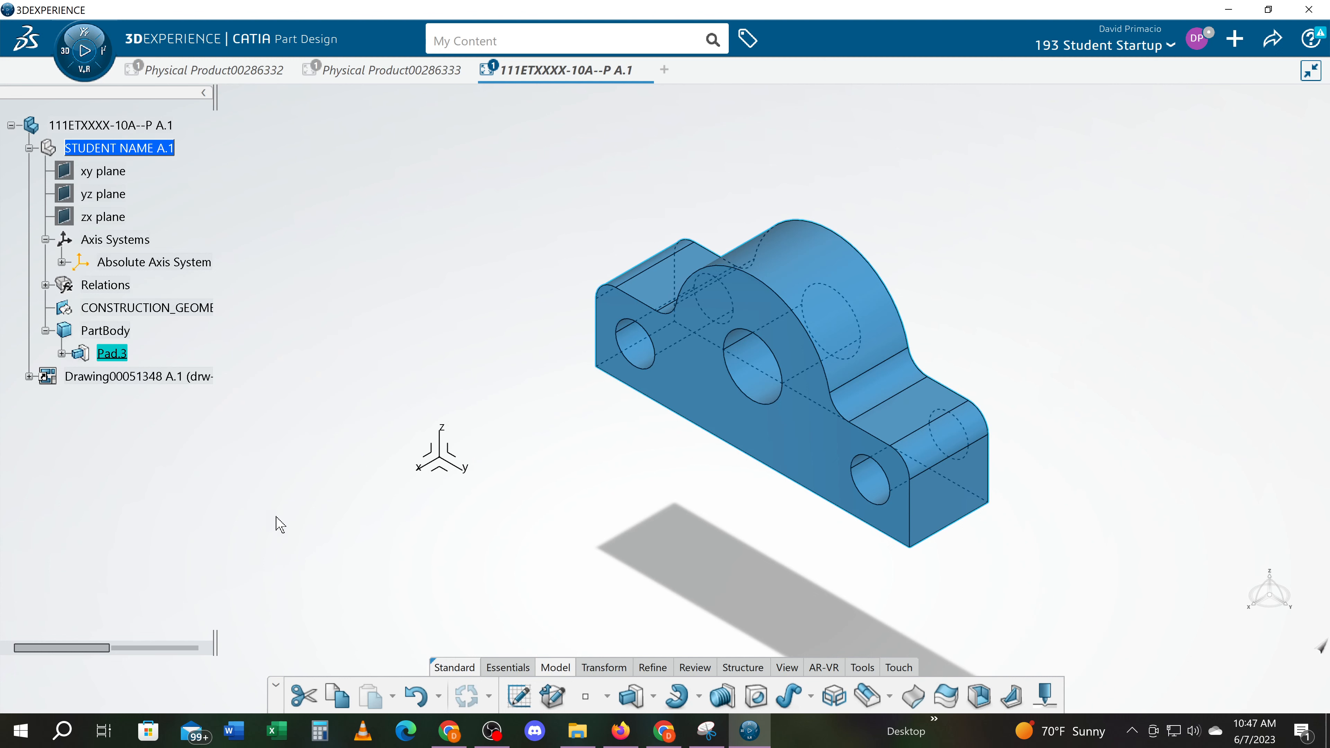
click(659, 539)
Reopen the new pad's definition, reverse its extrusion direction and preview the result in the isometric view.
scroll(616, 536, up, 3)
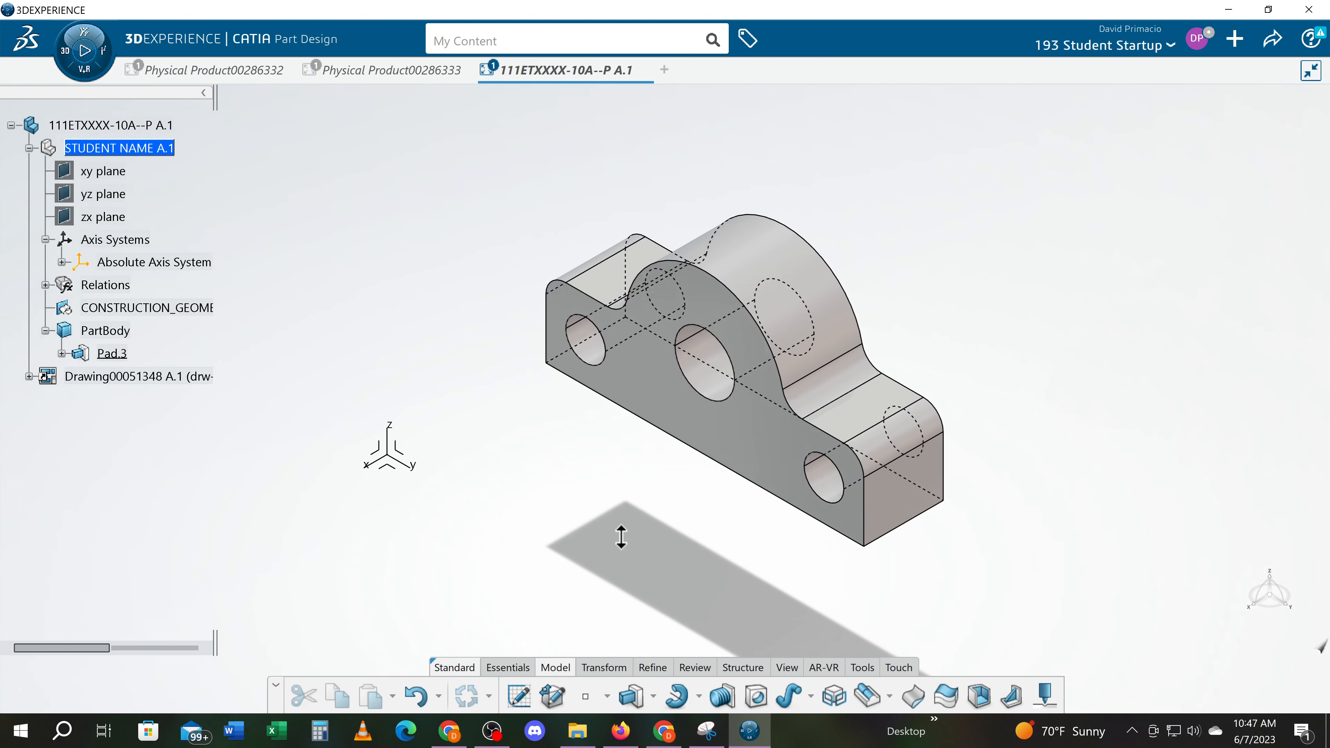
scroll(617, 540, up, 3)
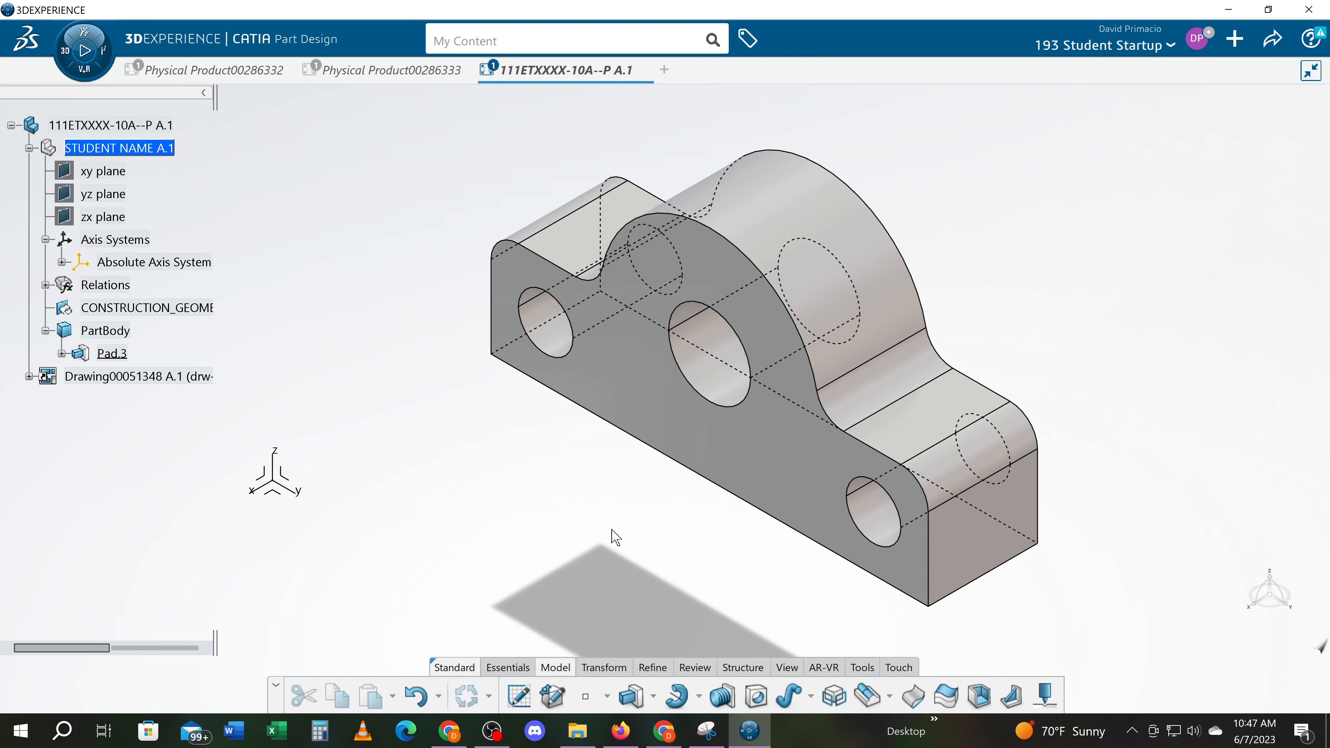
click(112, 354)
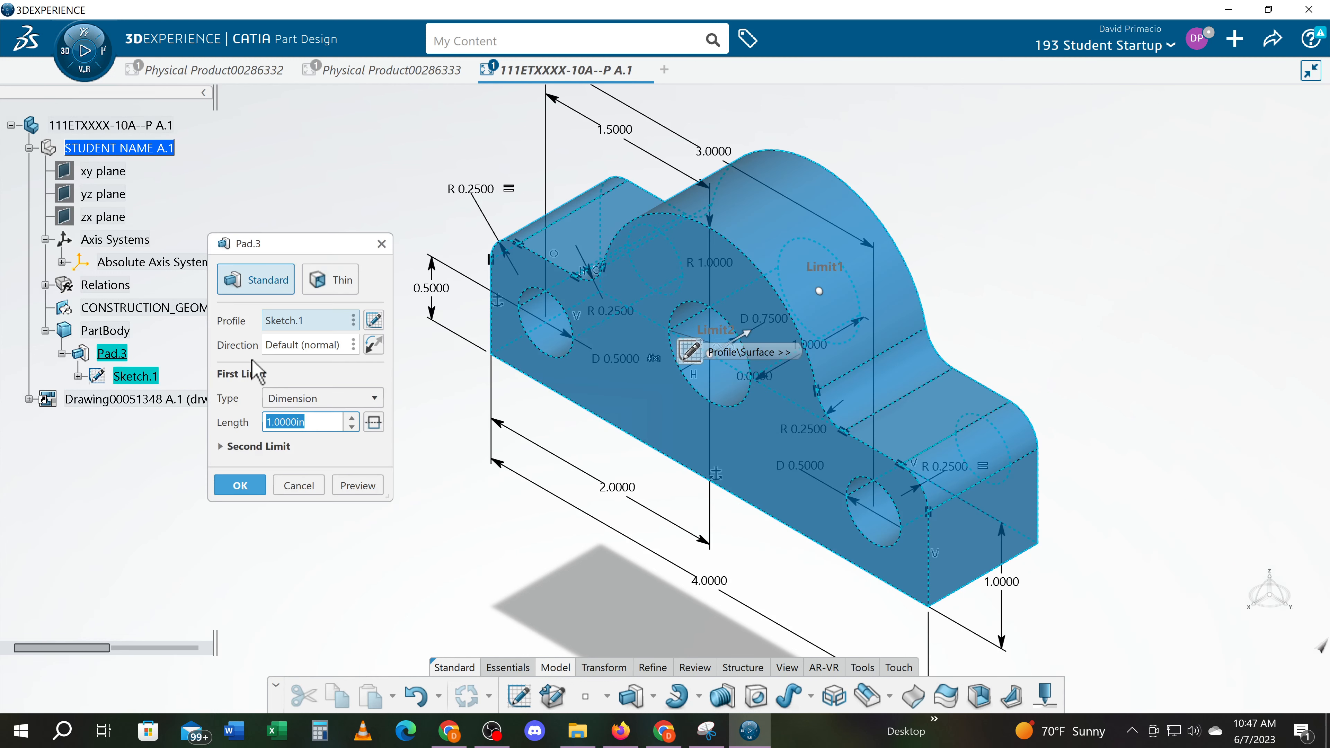
click(375, 351)
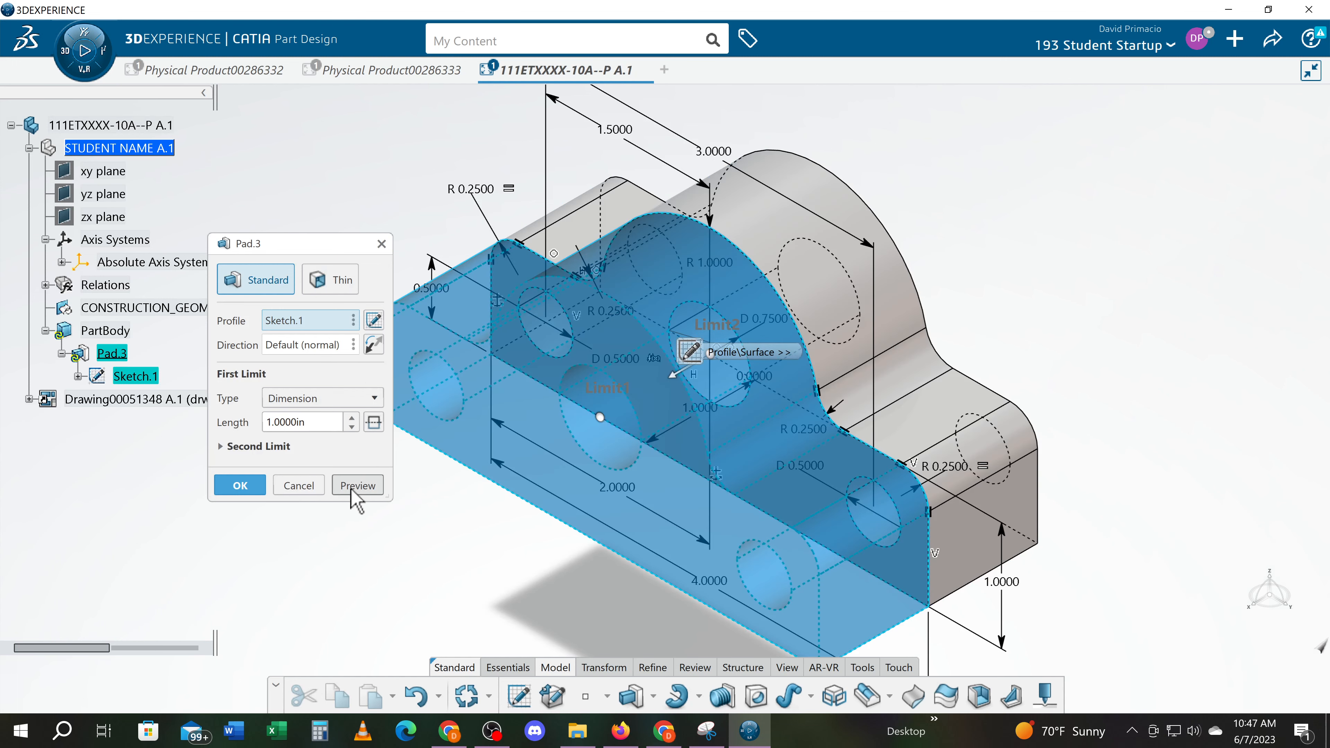
click(358, 485)
middle_drag(508, 520, 612, 538)
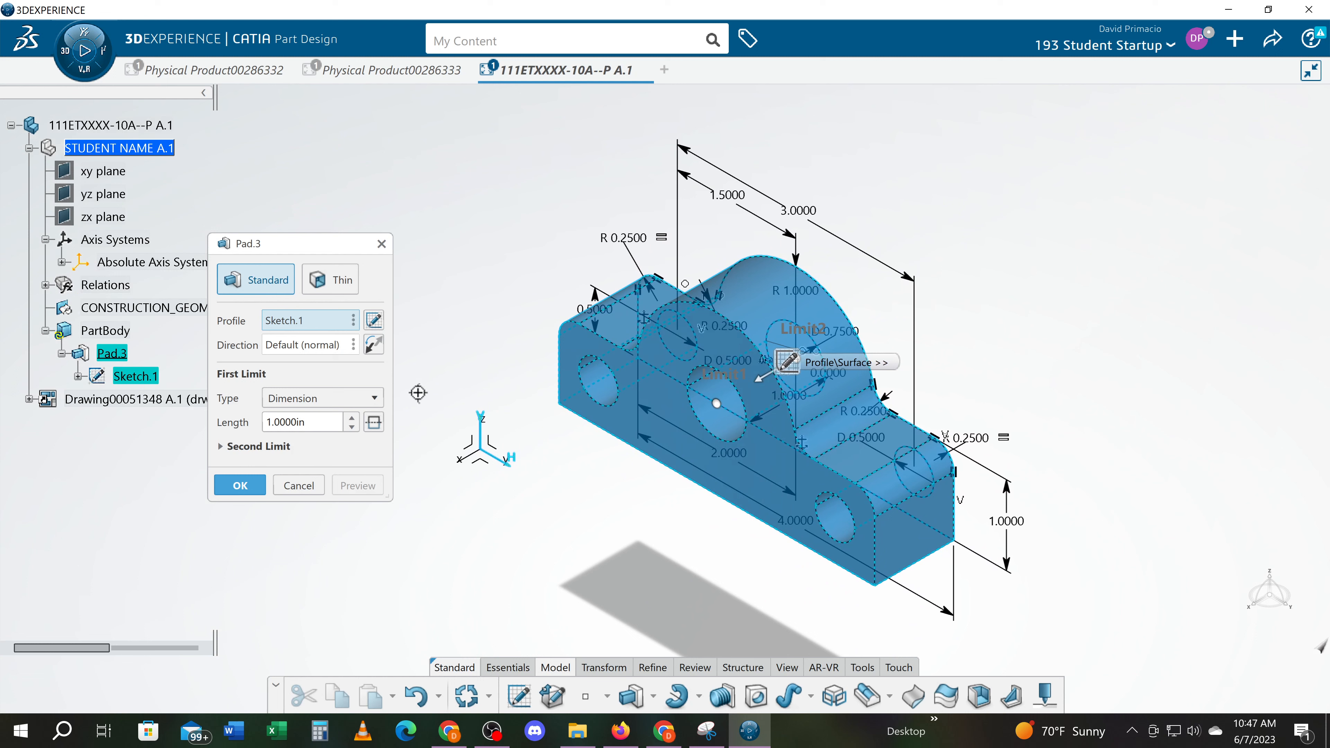
Return the pad to its previous extrusion direction, preview it and accept the definition.
click(373, 345)
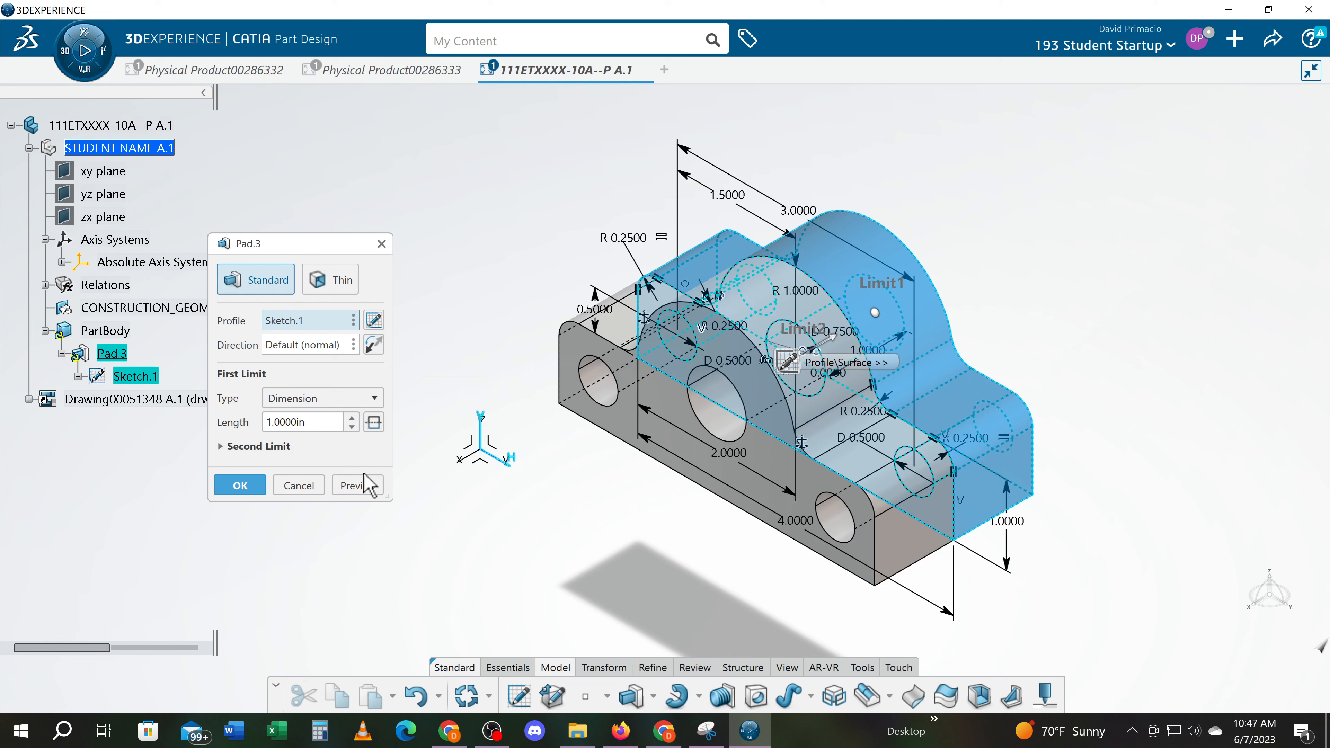
click(358, 486)
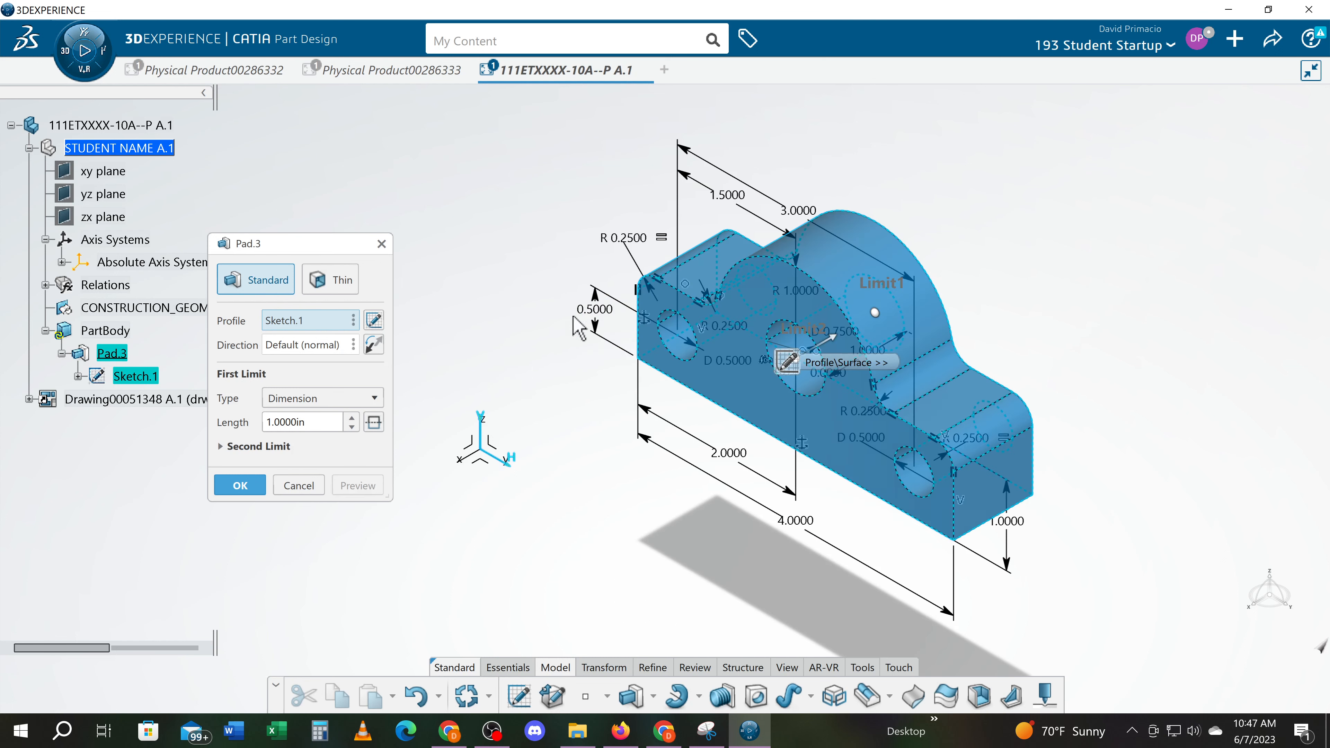
middle_drag(674, 567, 616, 552)
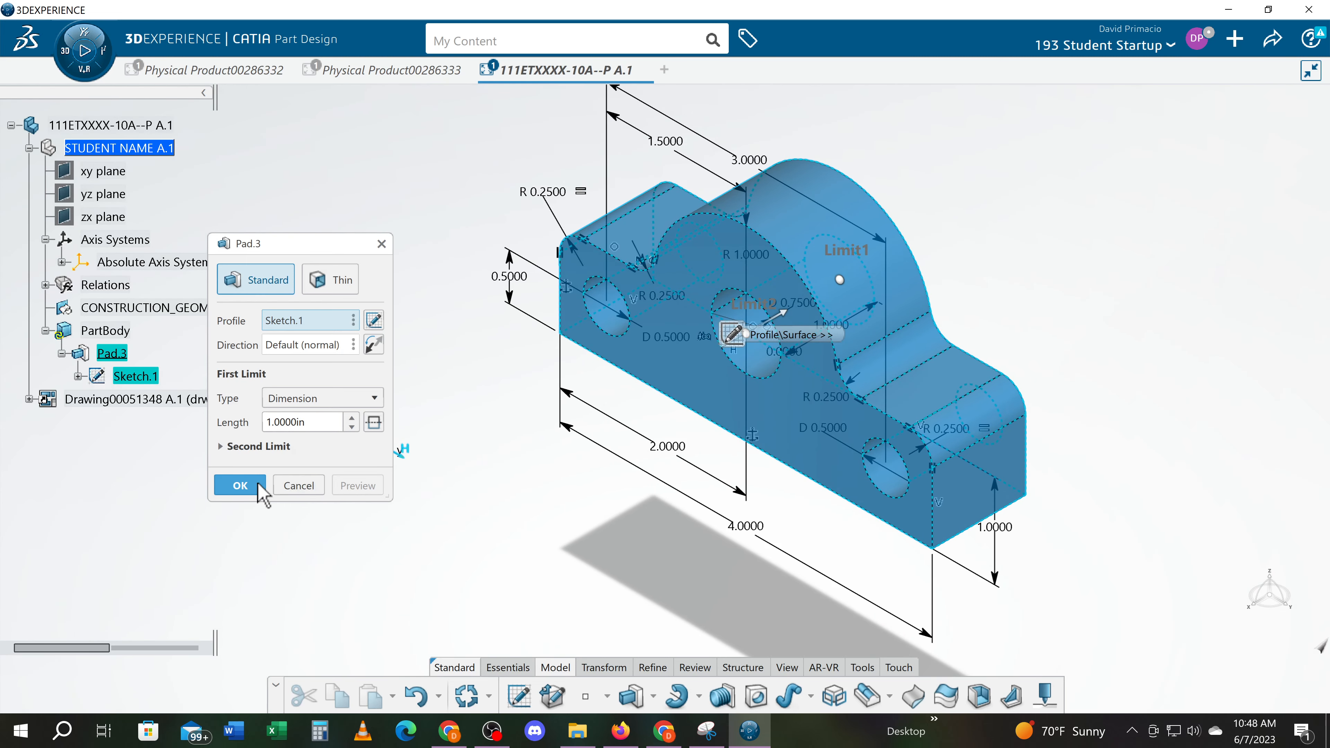
click(238, 485)
Inspect the finished bracket in the front view.
middle_drag(576, 514, 495, 526)
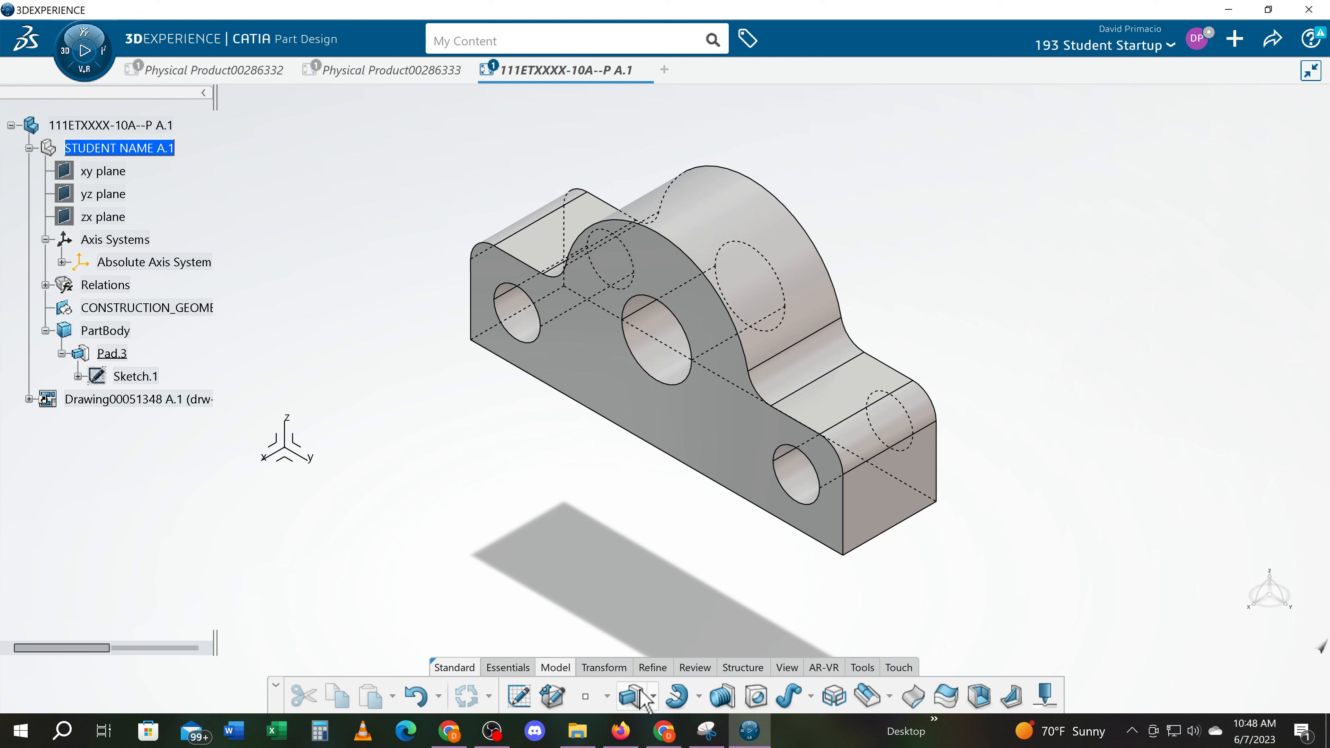
click(786, 669)
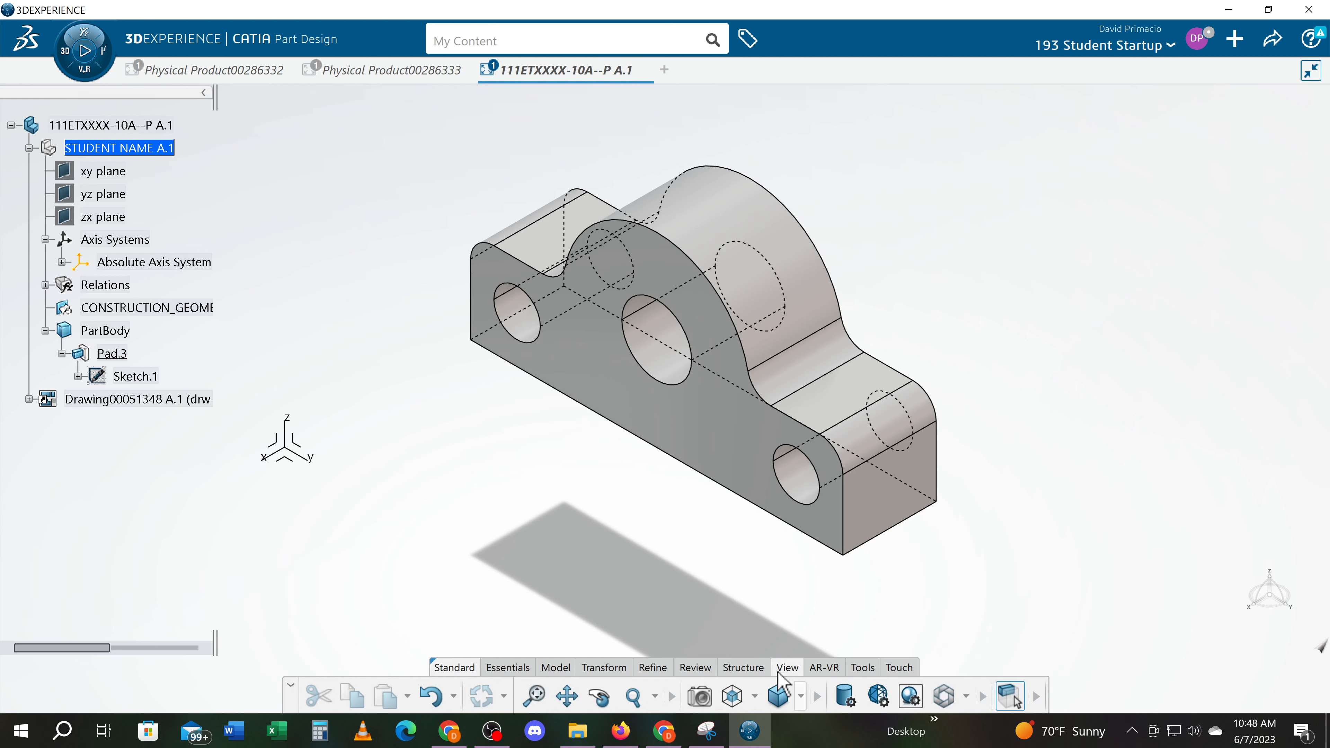
click(755, 696)
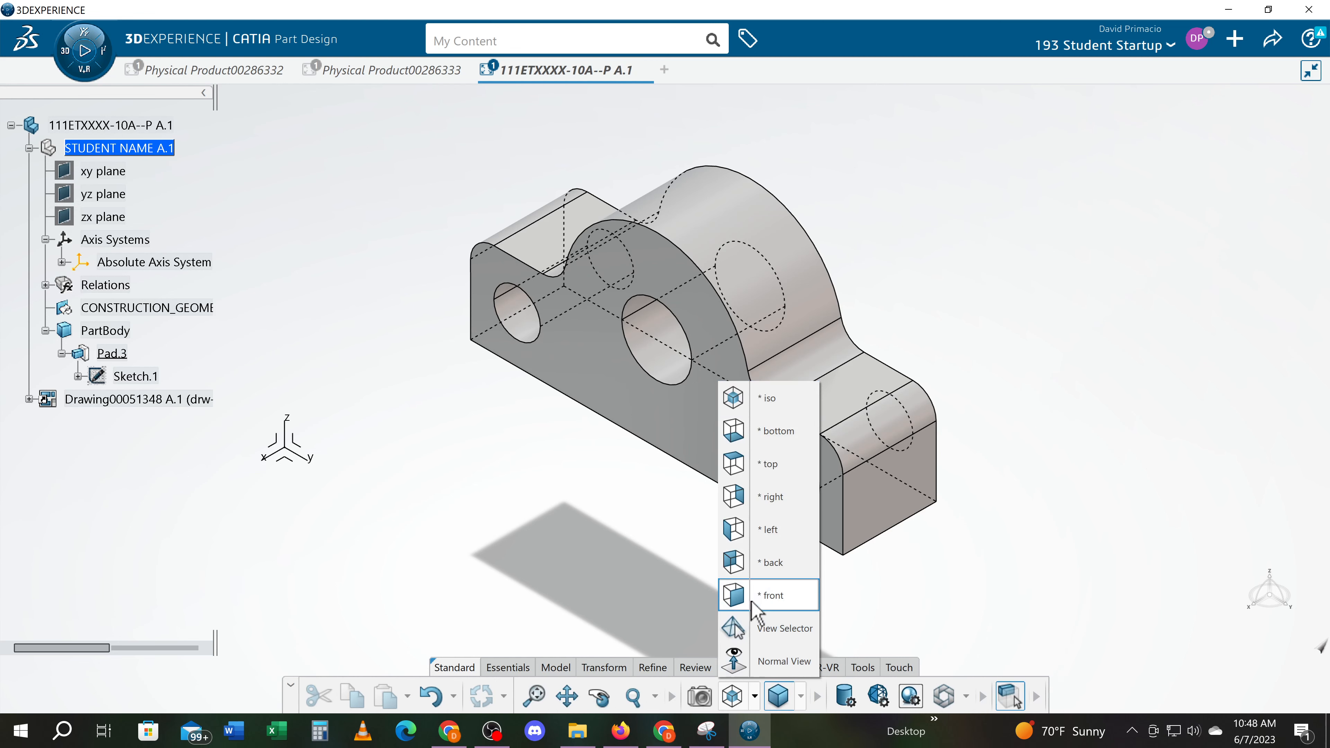
click(739, 596)
middle_drag(646, 585, 717, 584)
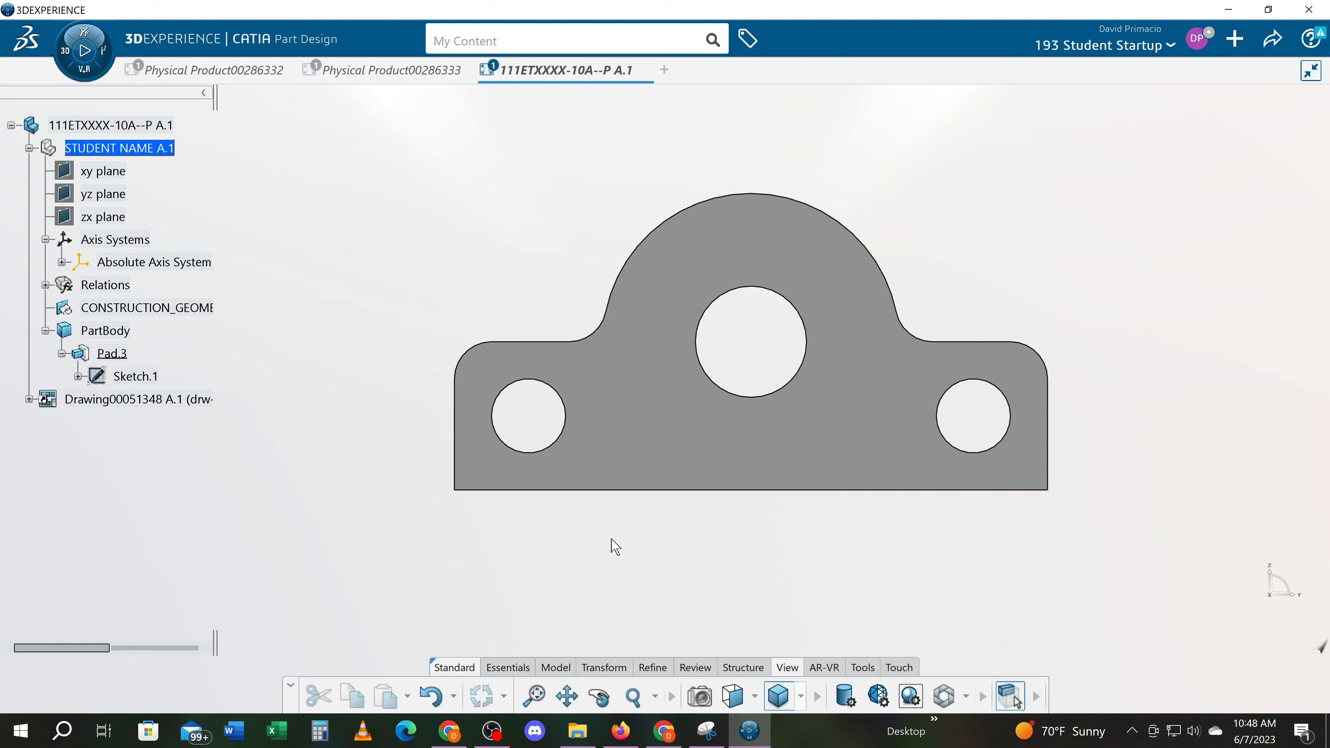
middle_drag(644, 565, 622, 549)
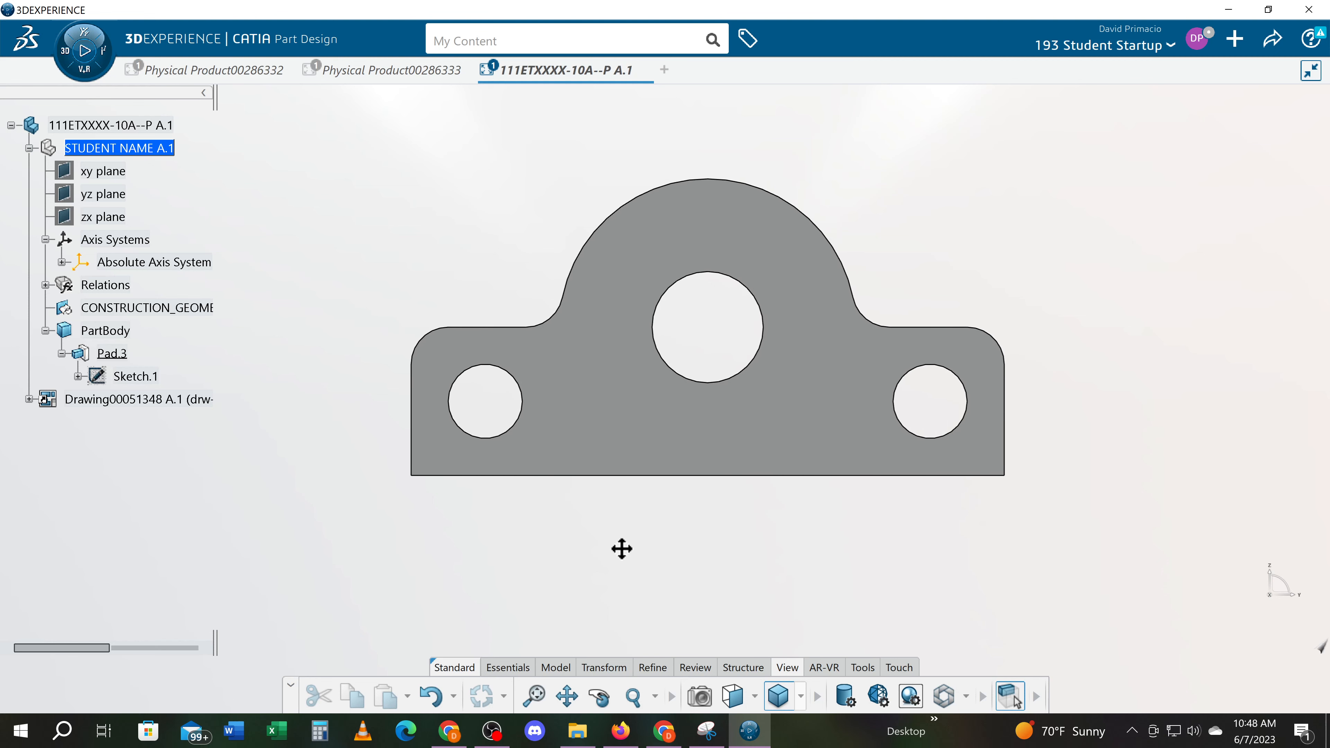